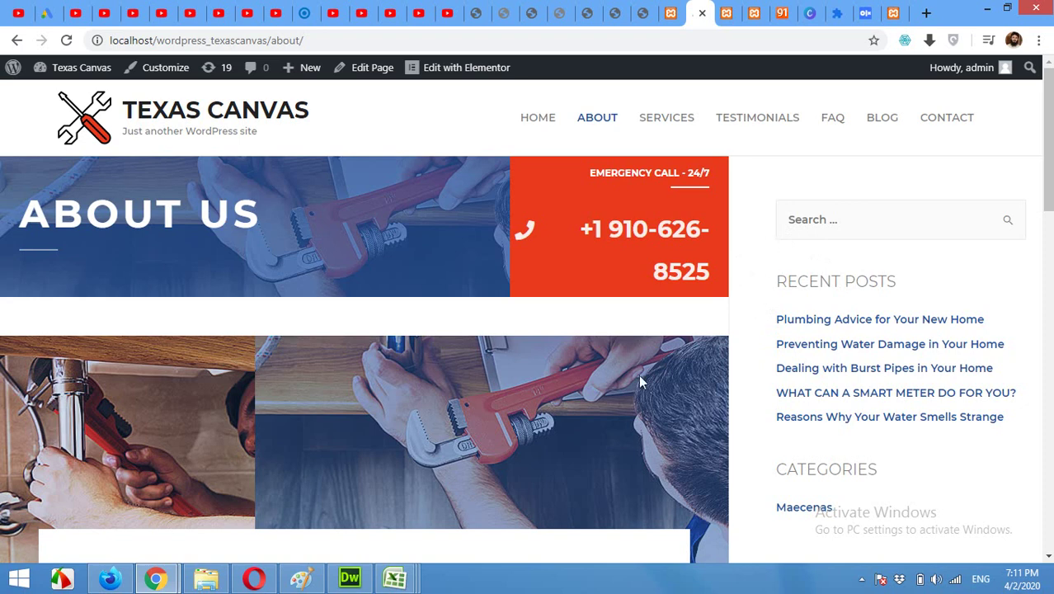
- Switch to the site's admin dashboard and search for new plugins with the keyword "recent posts extended"
click(675, 13)
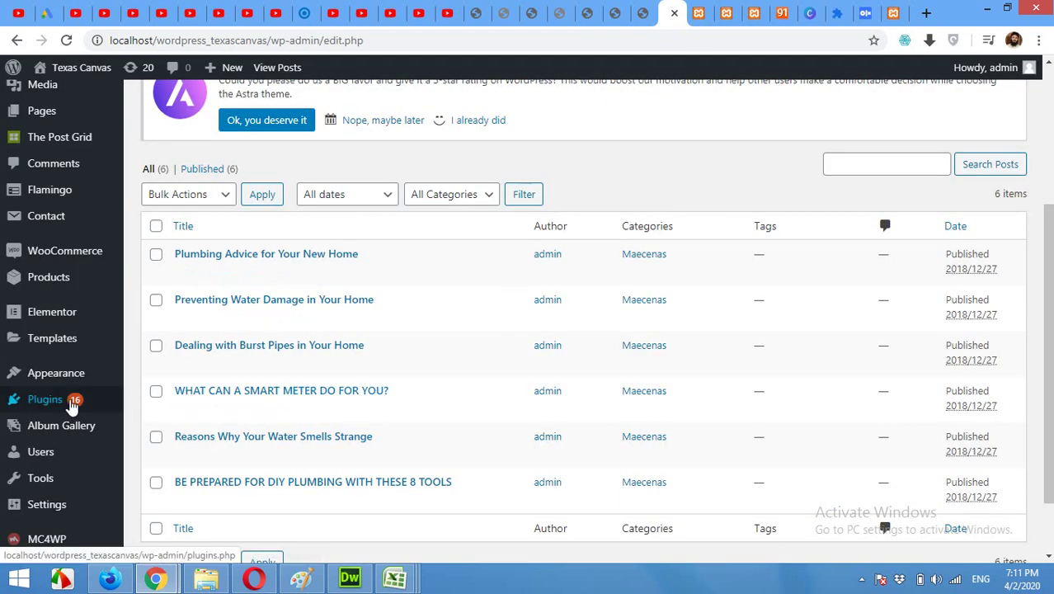
mouse_move(62, 406)
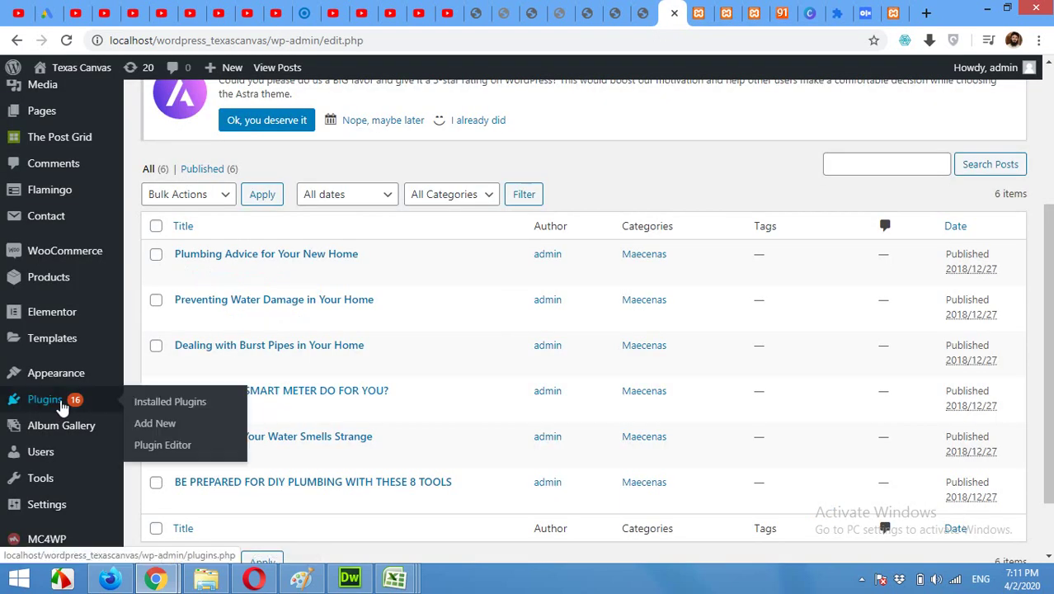
click(149, 426)
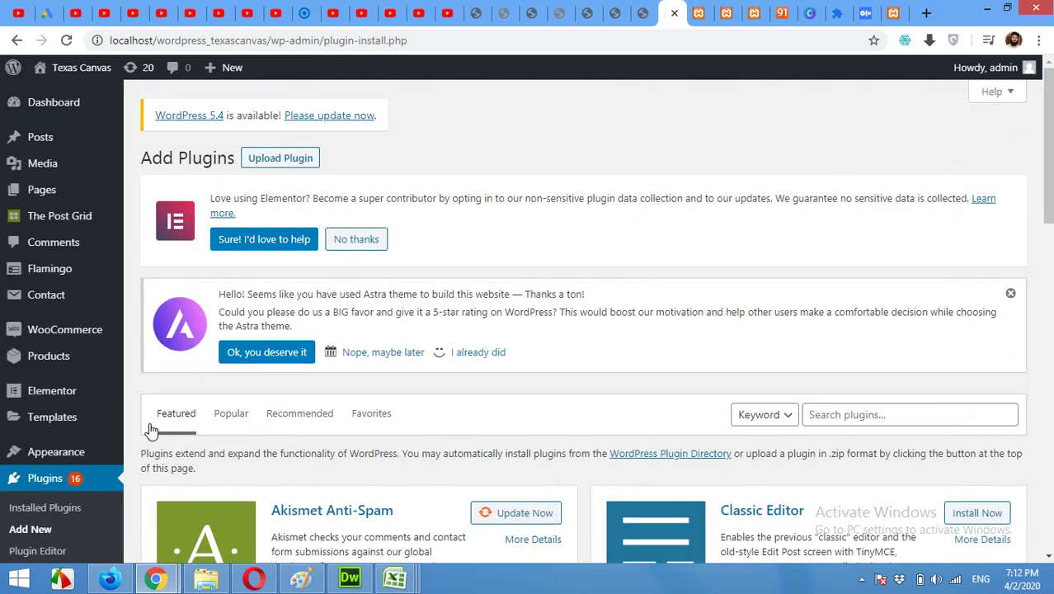
click(872, 411)
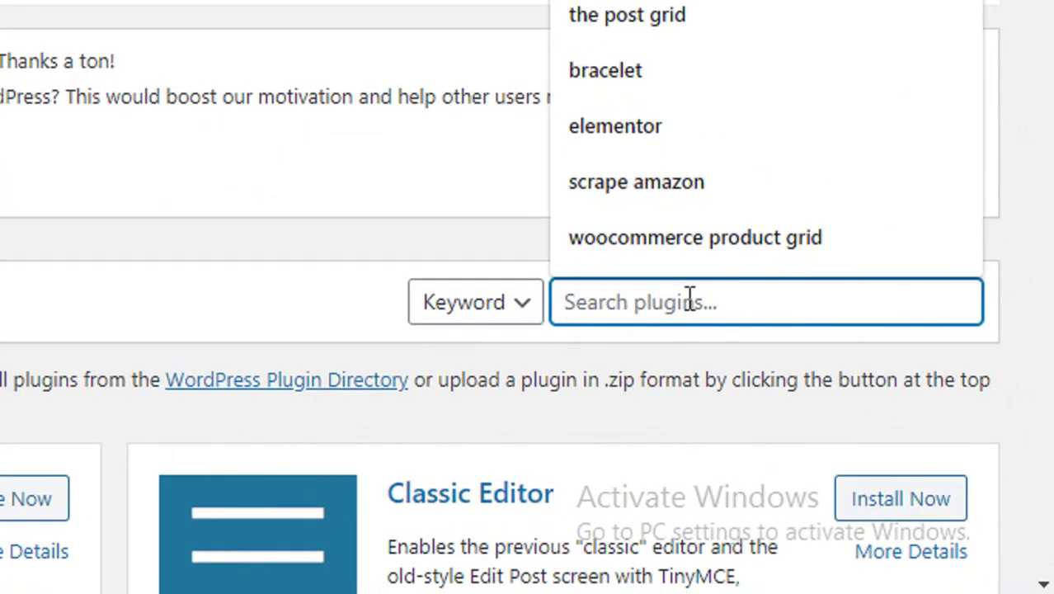
text(recent posts)
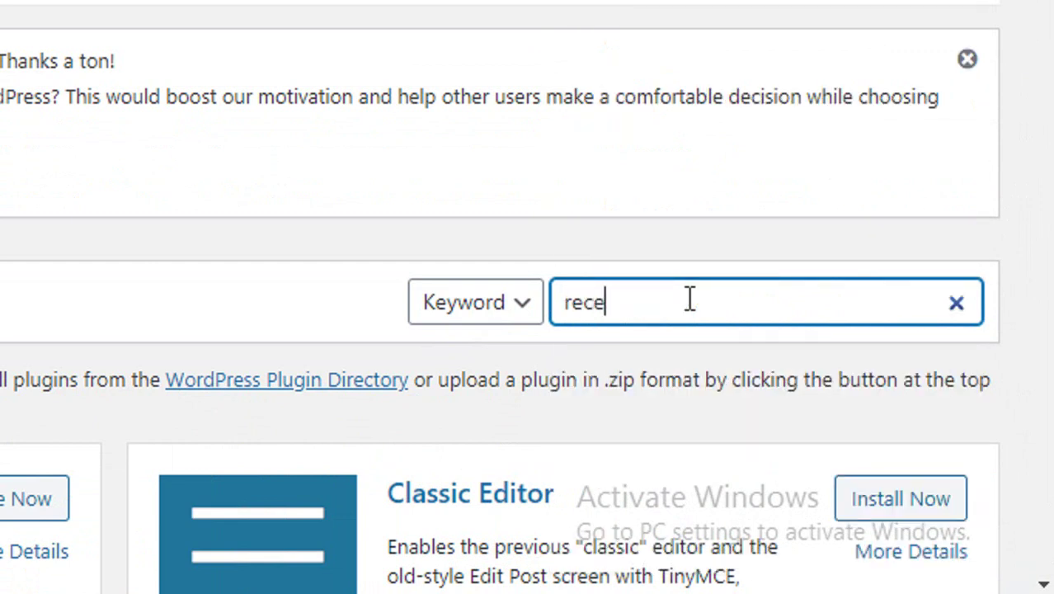
text( extended)
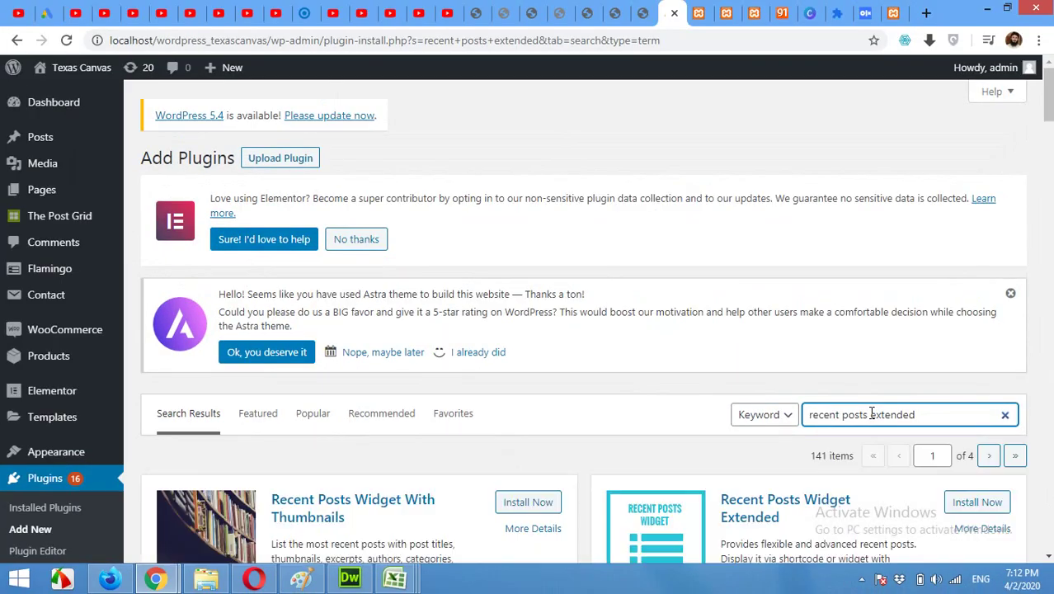
- Install and activate the Recent Posts Widget Extended plugin
scroll(735, 412, down, 2)
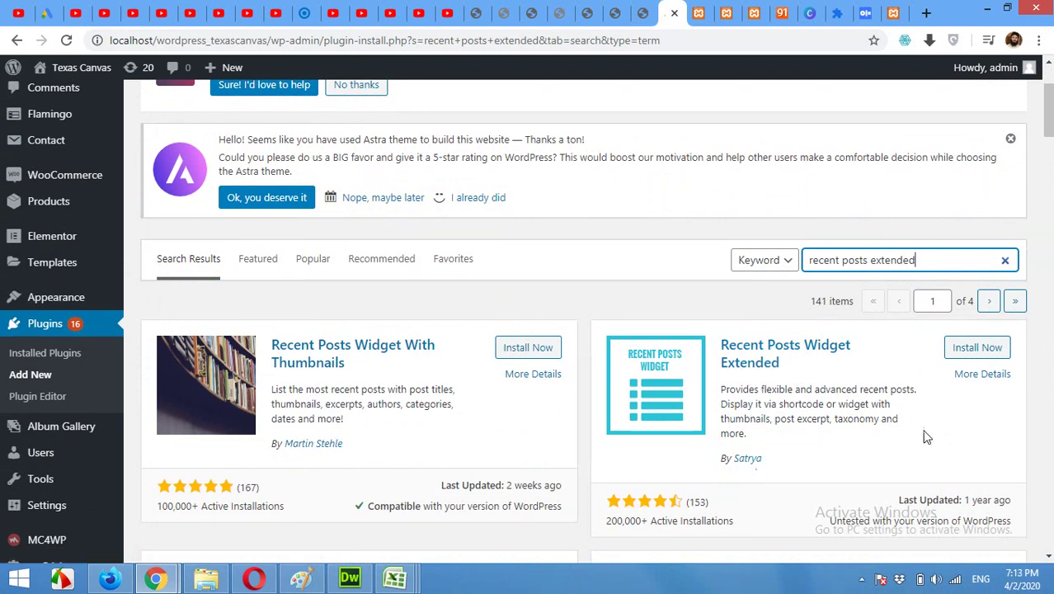
click(960, 353)
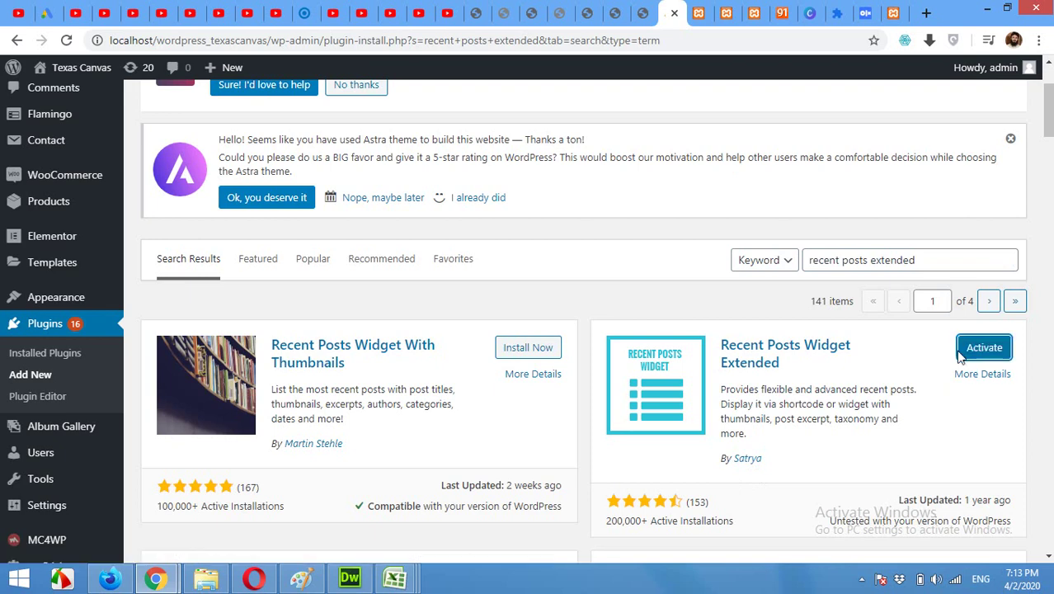
click(990, 349)
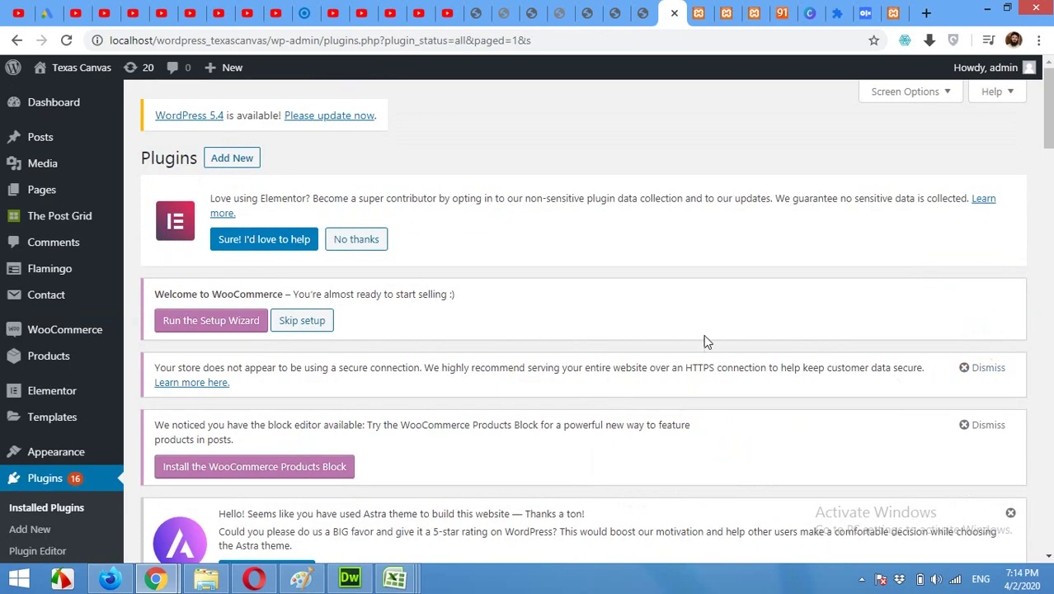
- Open the widget management page of the site's theme
scroll(145, 258, down, 2)
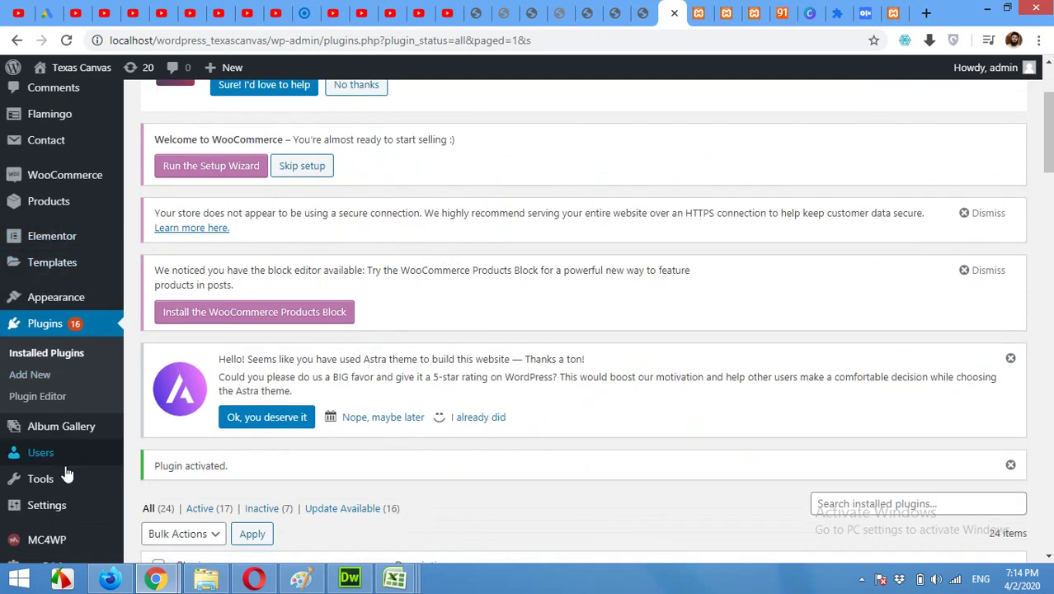
mouse_move(43, 482)
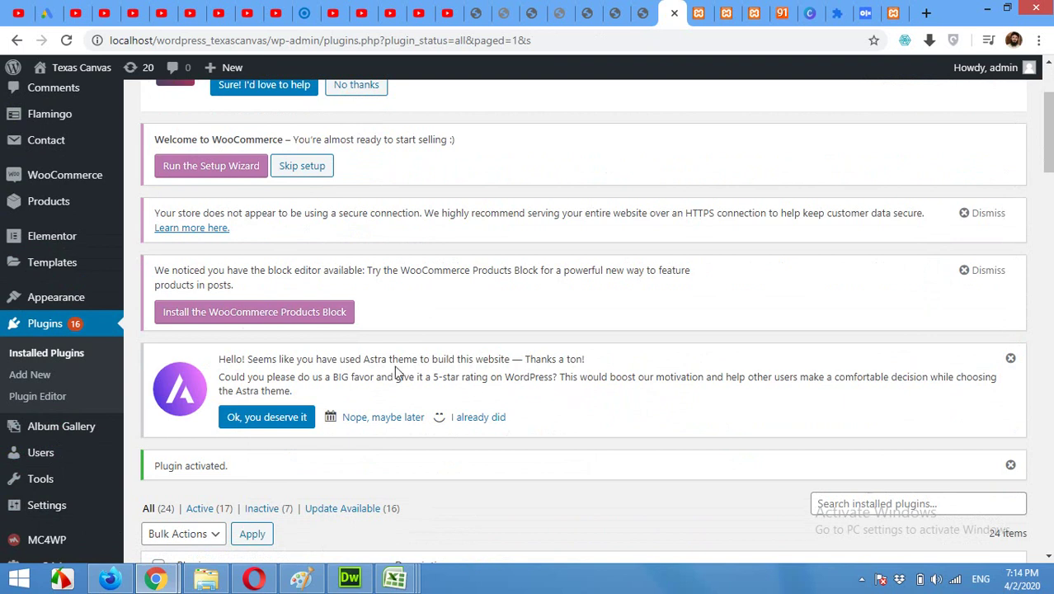
mouse_move(49, 297)
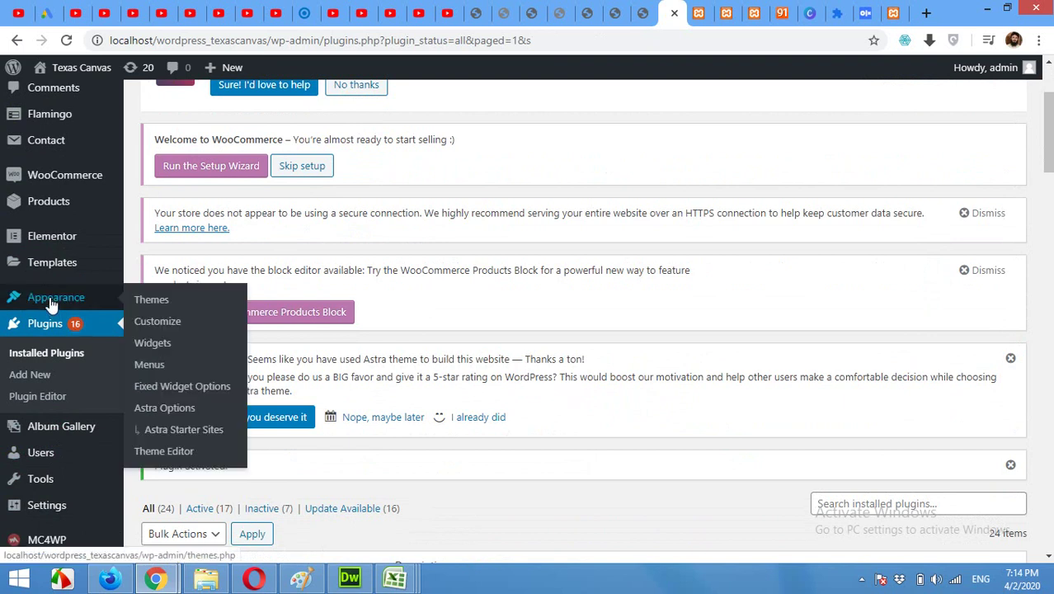
click(160, 348)
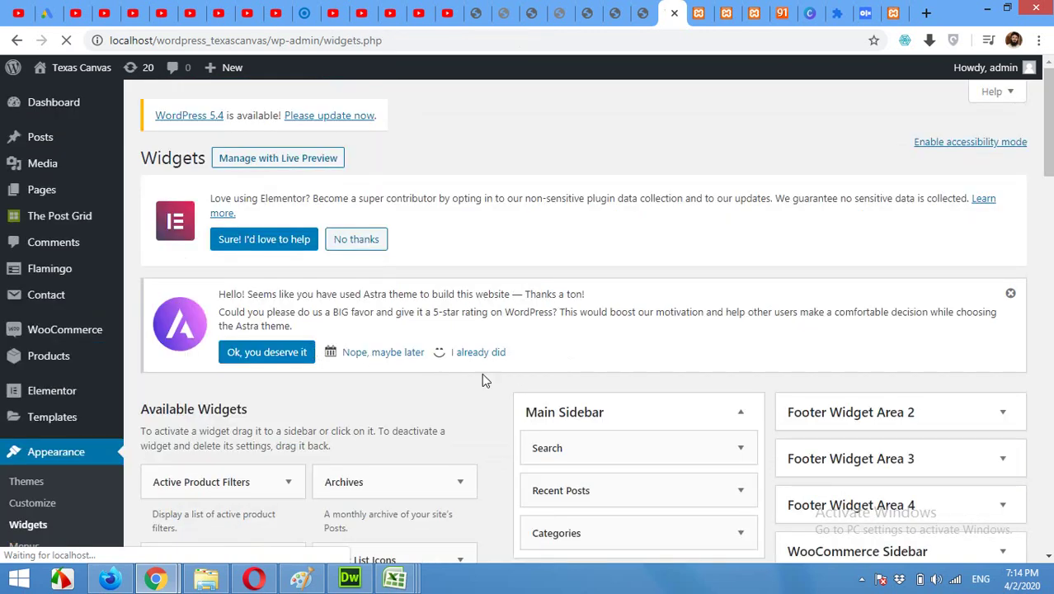
- Add the Recent Posts Extended widget to the Main Sidebar, between the Search and Recent Posts widgets
scroll(495, 381, down, 2)
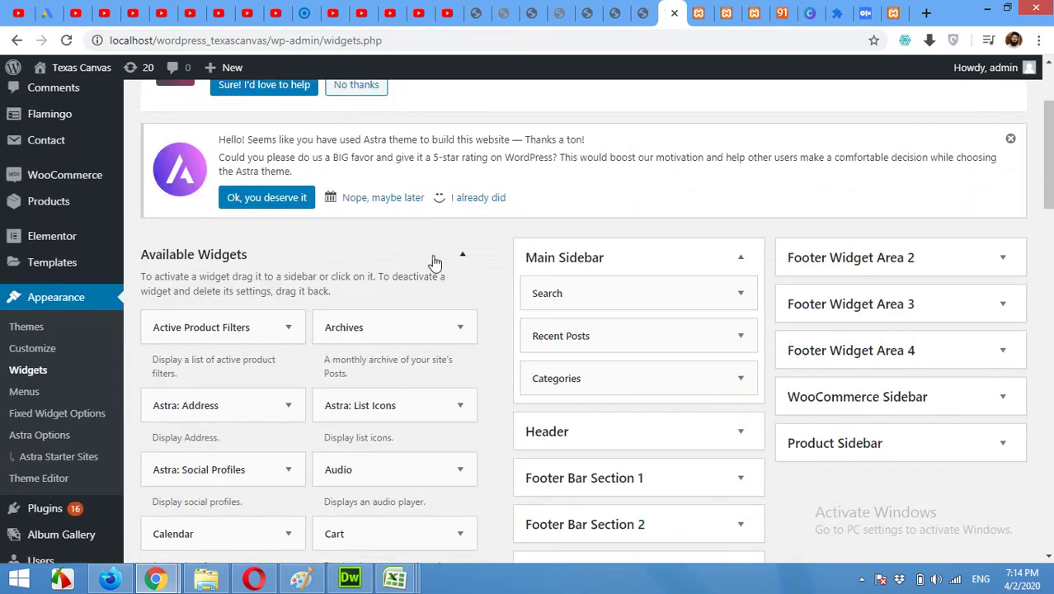
scroll(415, 272, down, 2)
scroll(415, 273, down, 1)
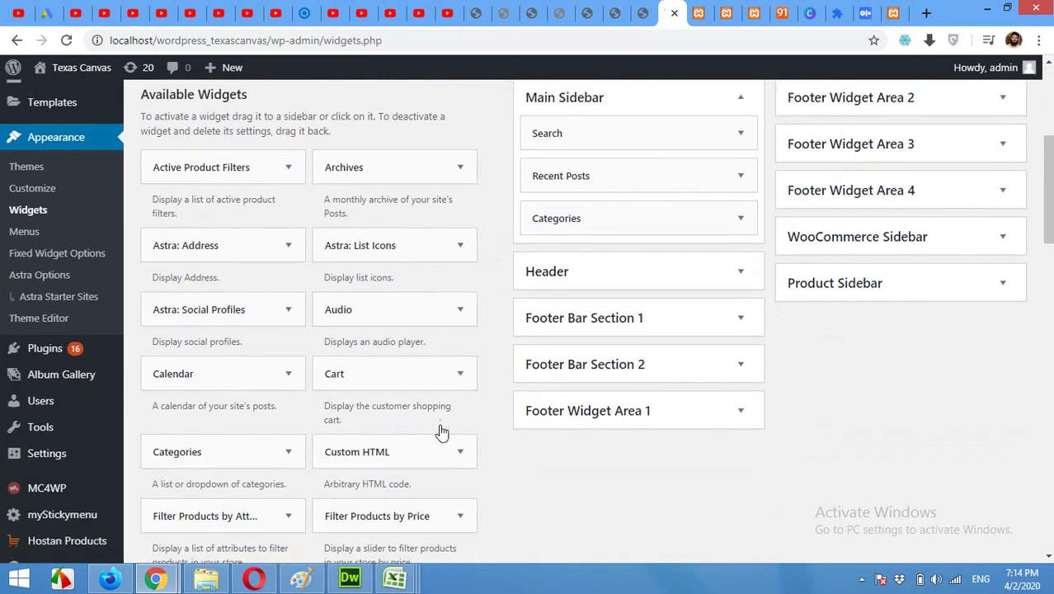
scroll(440, 431, down, 2)
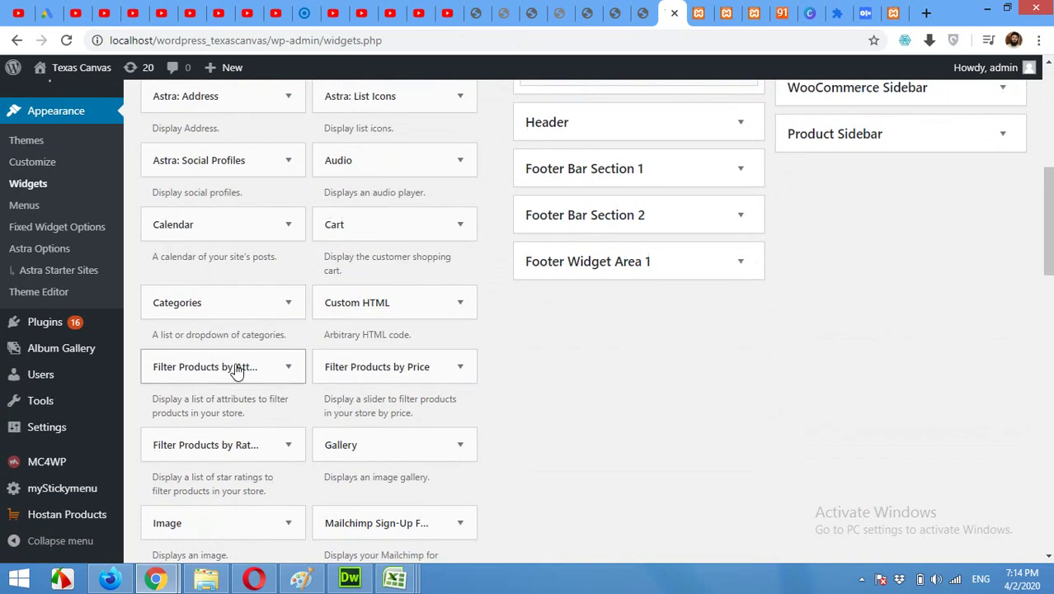
scroll(239, 375, down, 2)
scroll(237, 377, down, 1)
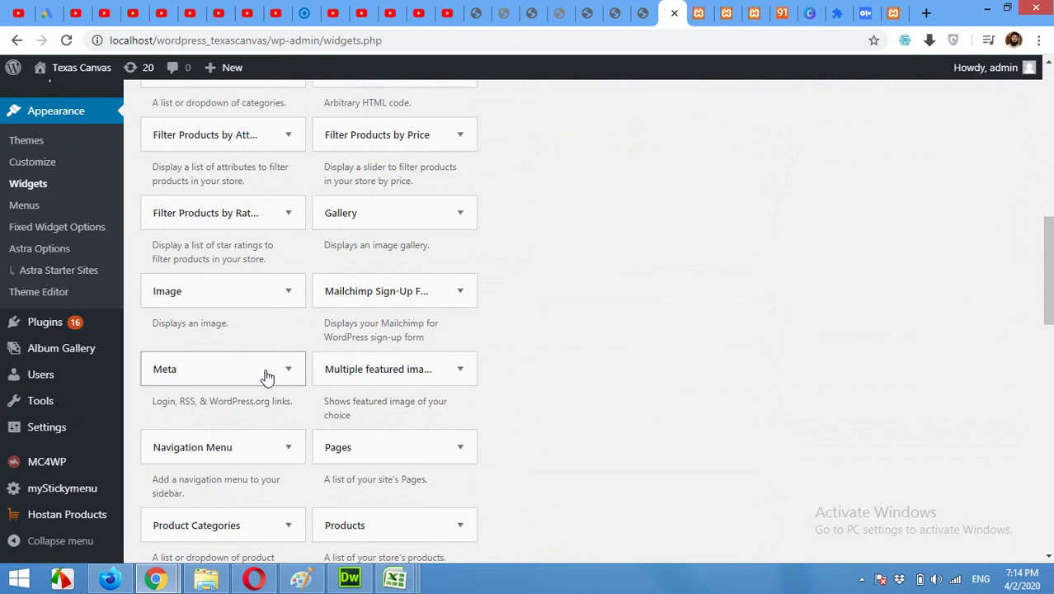
scroll(266, 376, down, 2)
scroll(231, 393, down, 3)
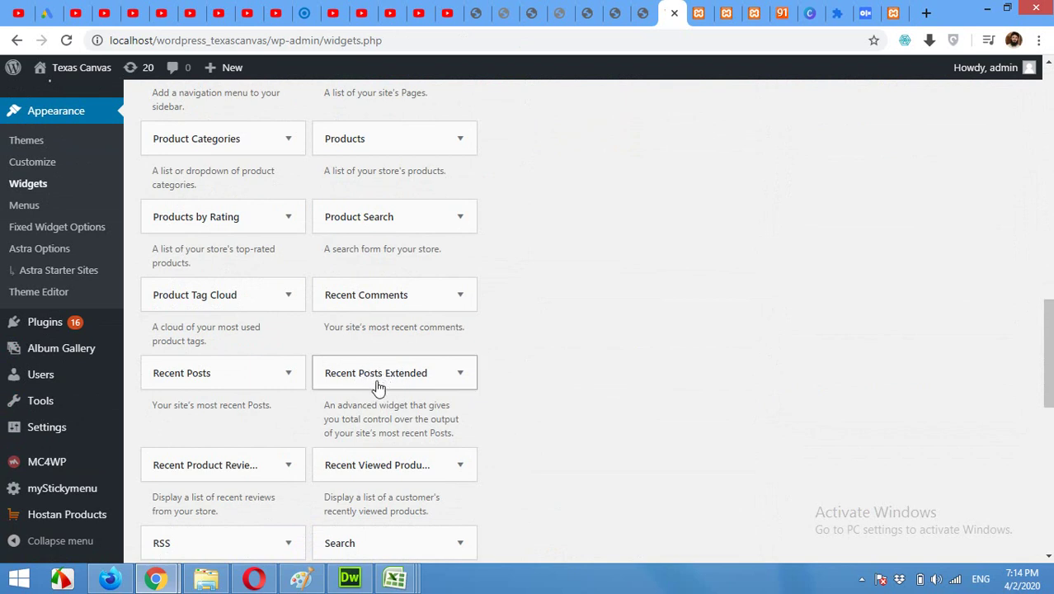
drag(378, 384, 593, 257)
scroll(585, 245, up, 10)
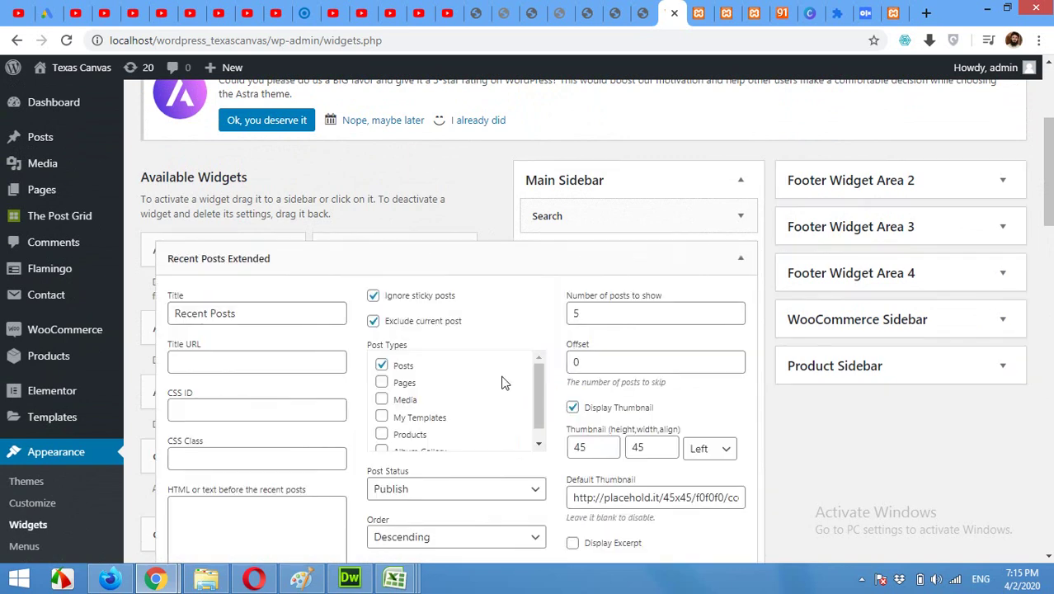
- Review the Recent Posts Extended widget's options and save it with the default settings
scroll(506, 381, down, 1)
scroll(538, 328, down, 6)
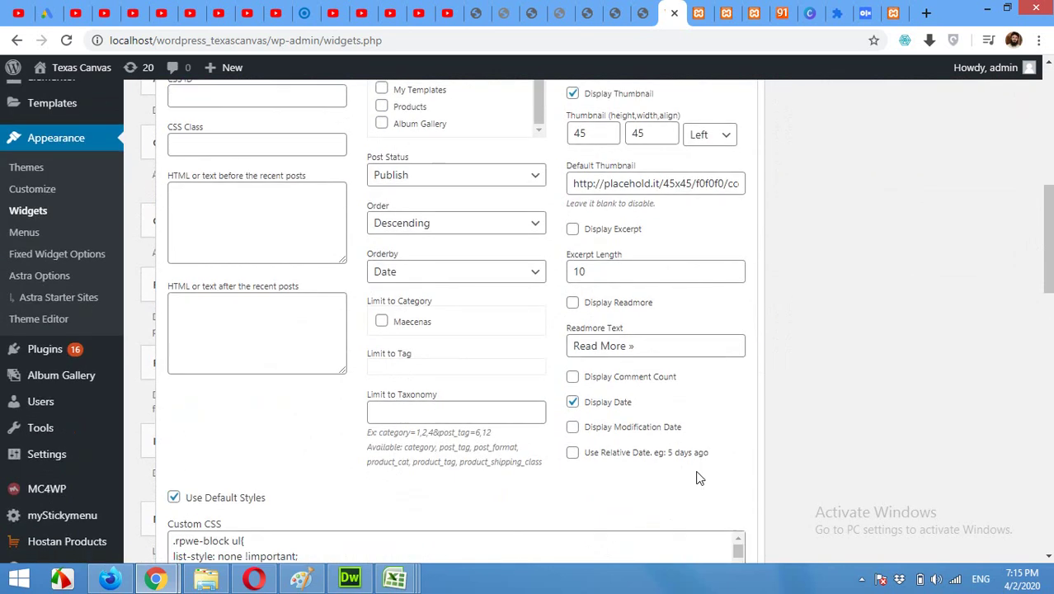
scroll(718, 490, down, 2)
scroll(737, 523, down, 3)
click(725, 355)
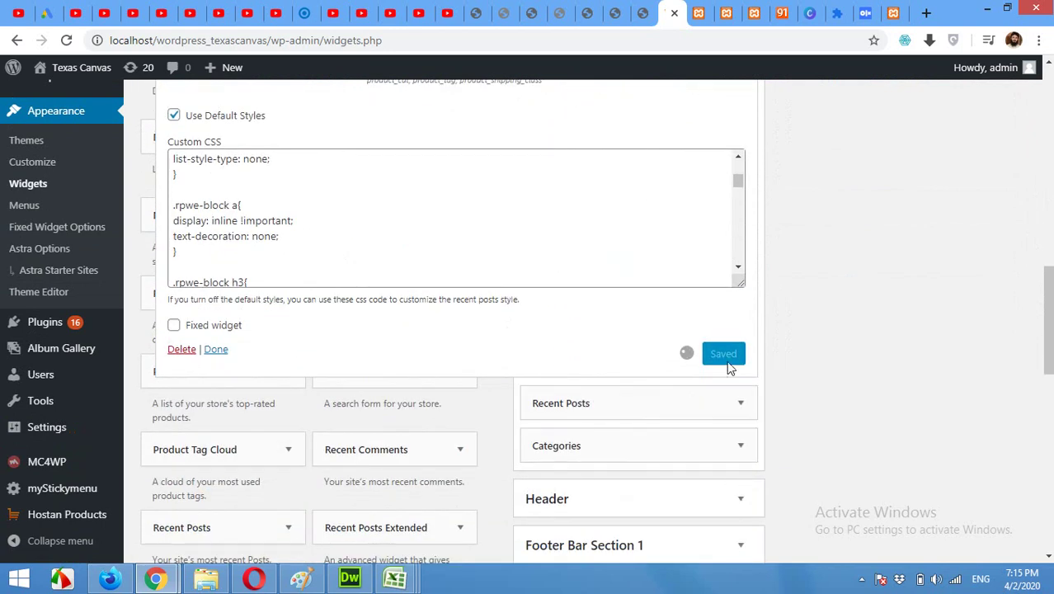
- Reload the site's About page and examine how the sidebar's recent posts widgets look and behave while scrolling
click(699, 14)
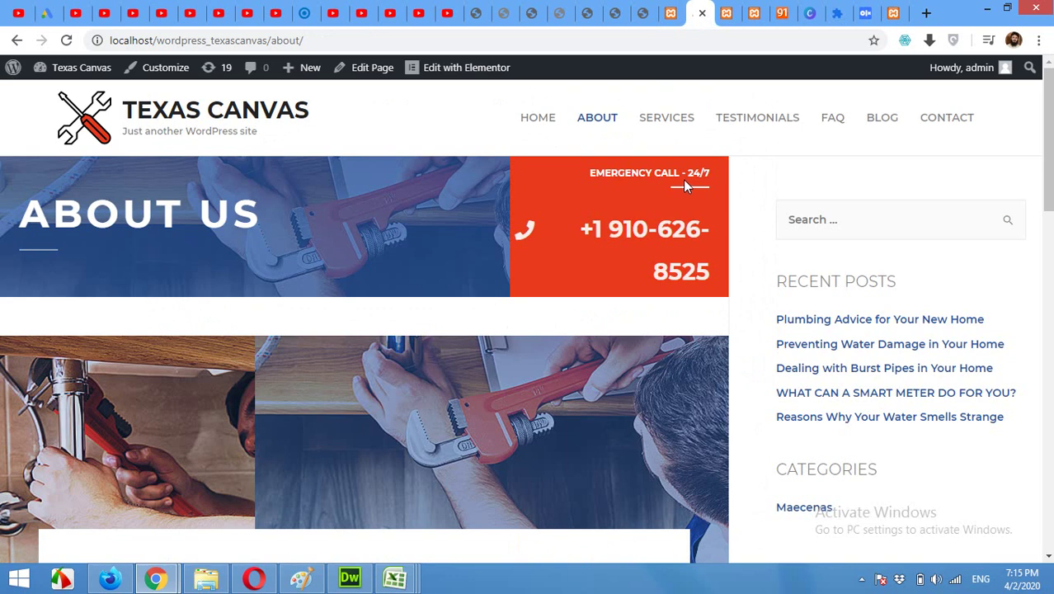
click(68, 41)
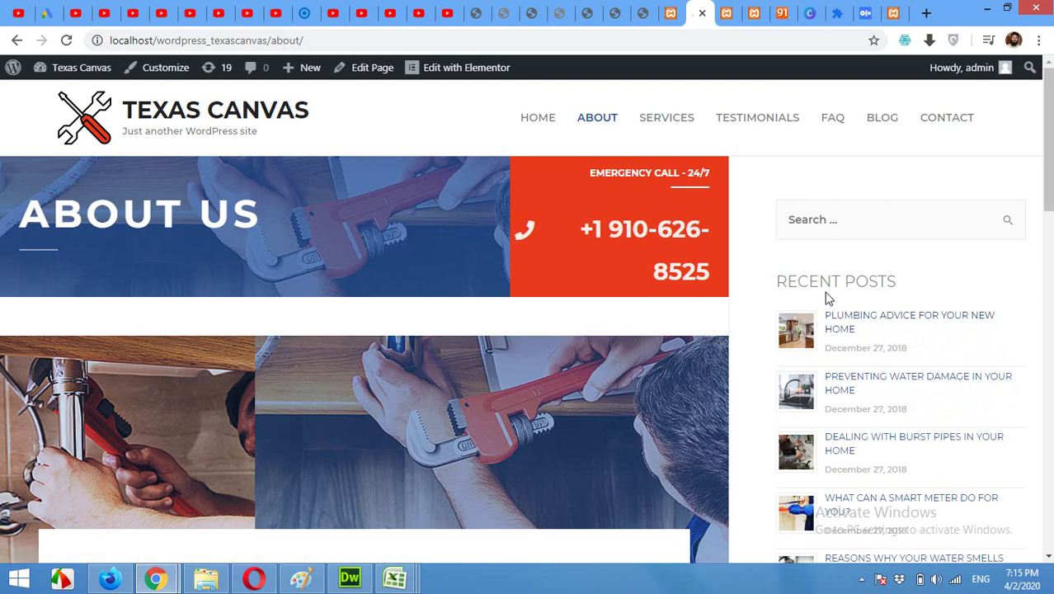
scroll(837, 313, down, 3)
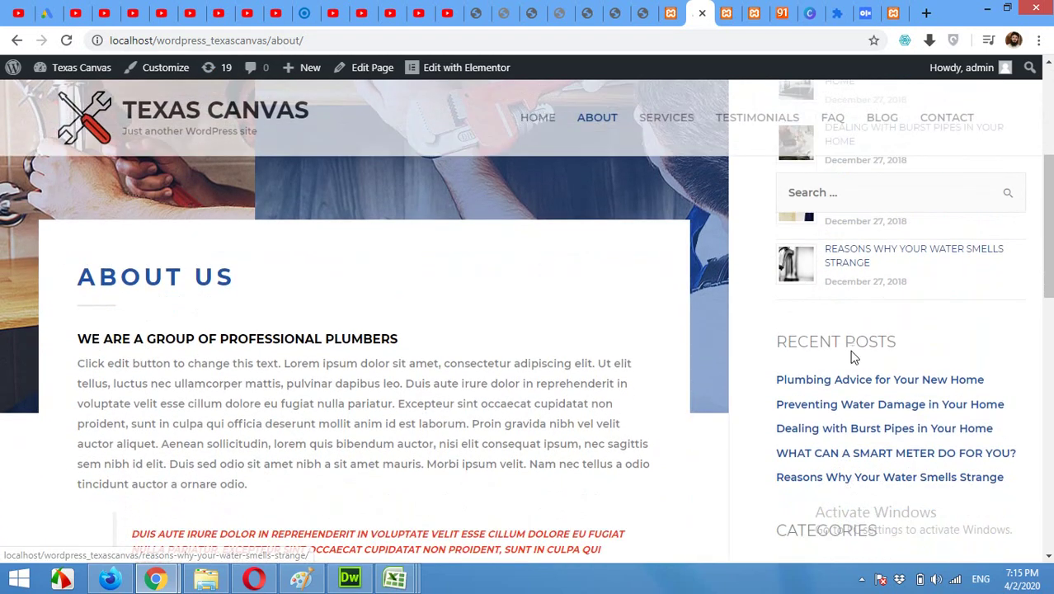
scroll(853, 357, down, 1)
scroll(854, 316, up, 4)
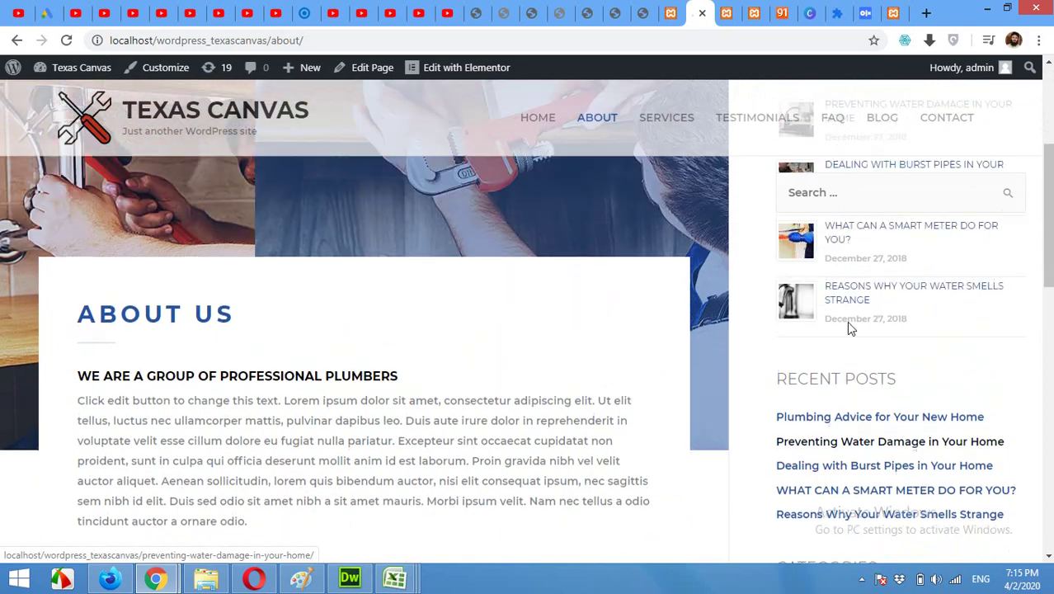
scroll(846, 324, down, 4)
scroll(846, 350, down, 7)
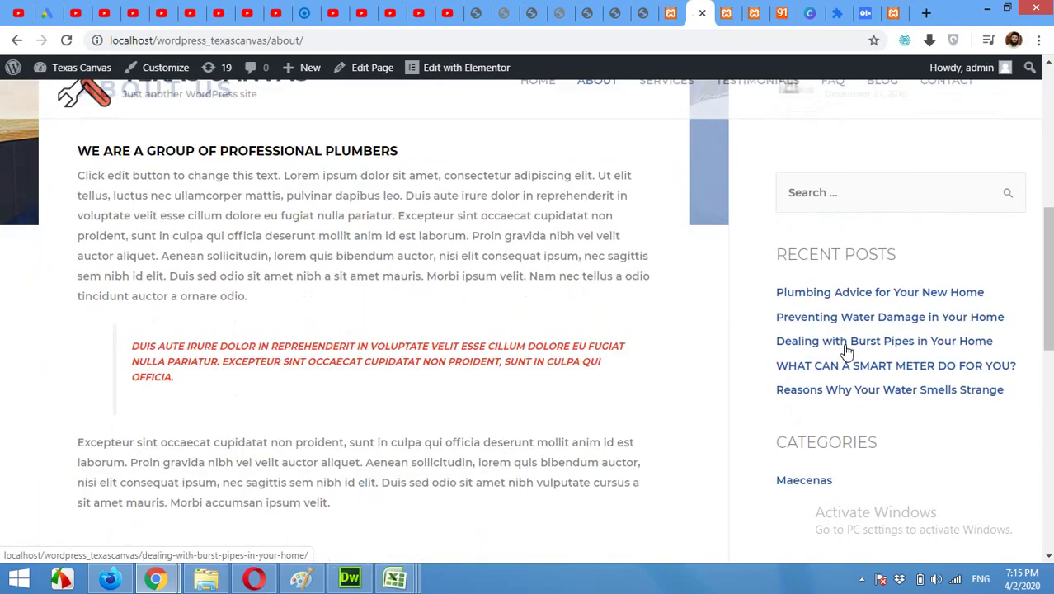
scroll(847, 350, up, 8)
scroll(847, 350, up, 4)
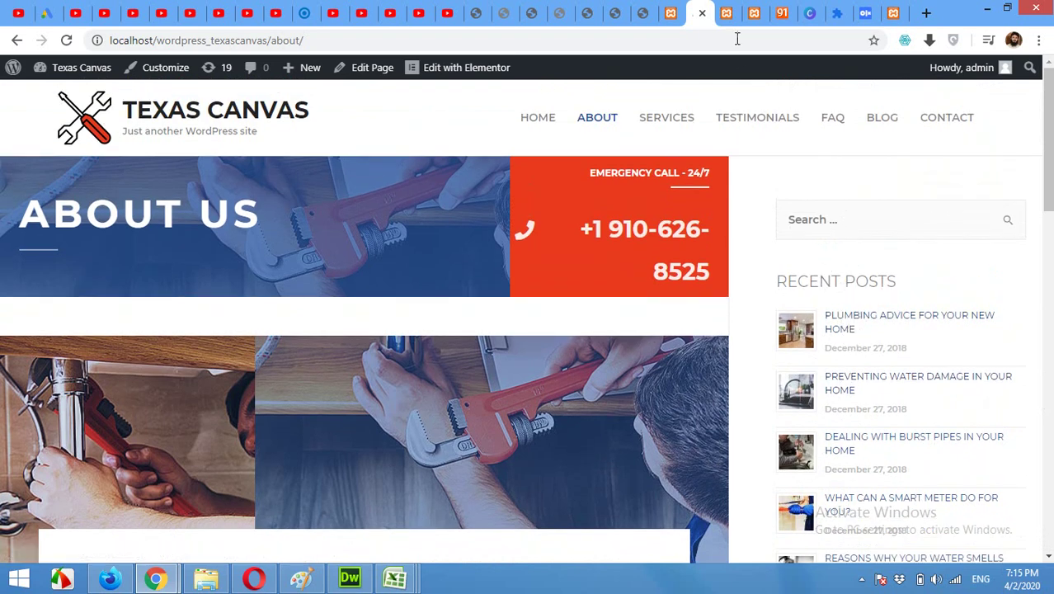
- Return to the widget settings, enable the Fixed widget option for Recent Posts Extended and save it
click(668, 14)
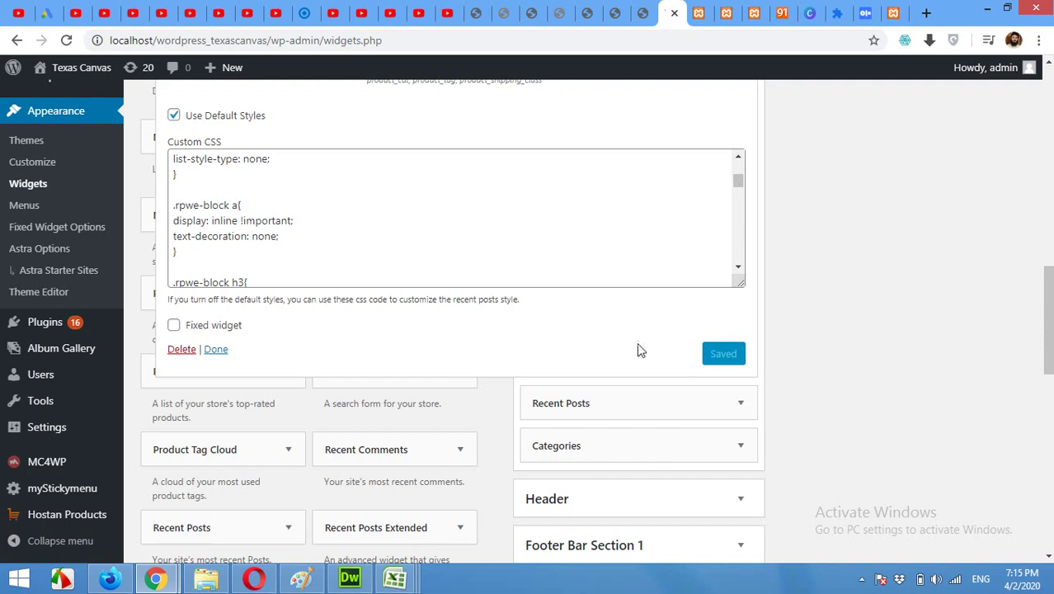
click(174, 326)
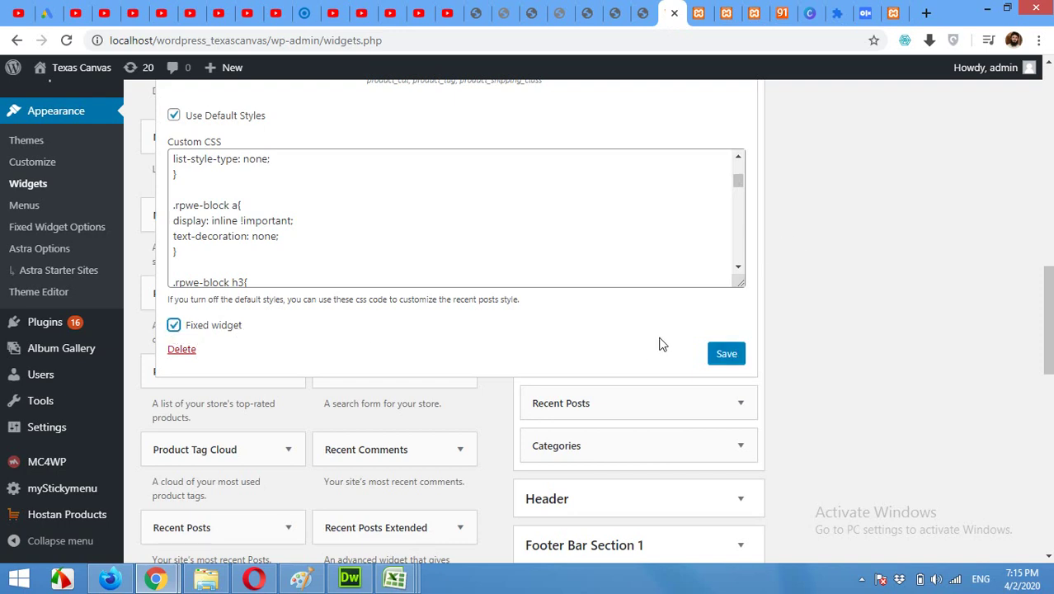
click(725, 354)
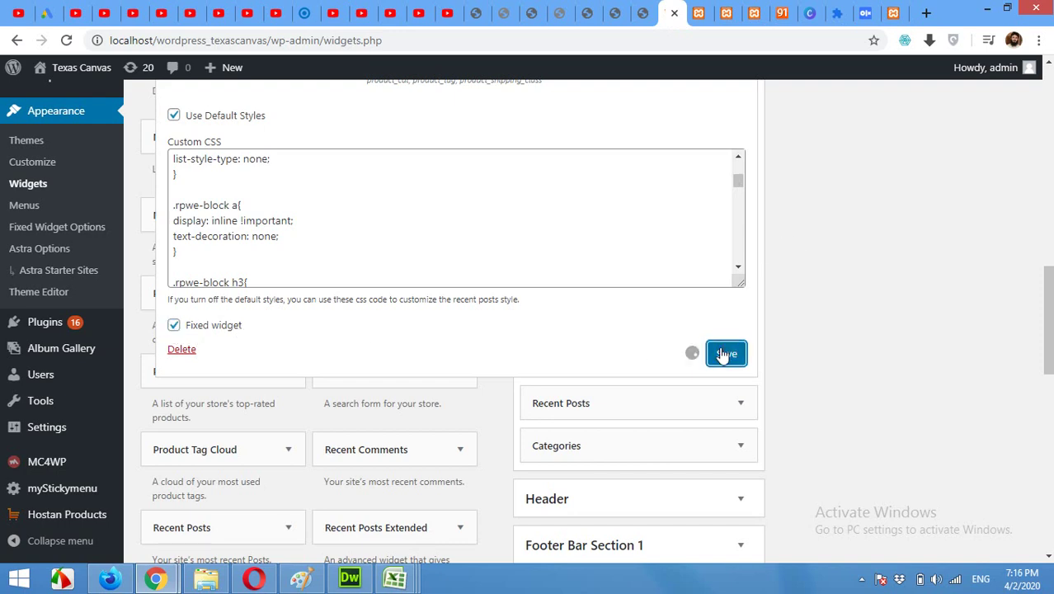
- Reload the About page again and check whether the thumbnail recent posts widget stays fixed while scrolling
click(697, 13)
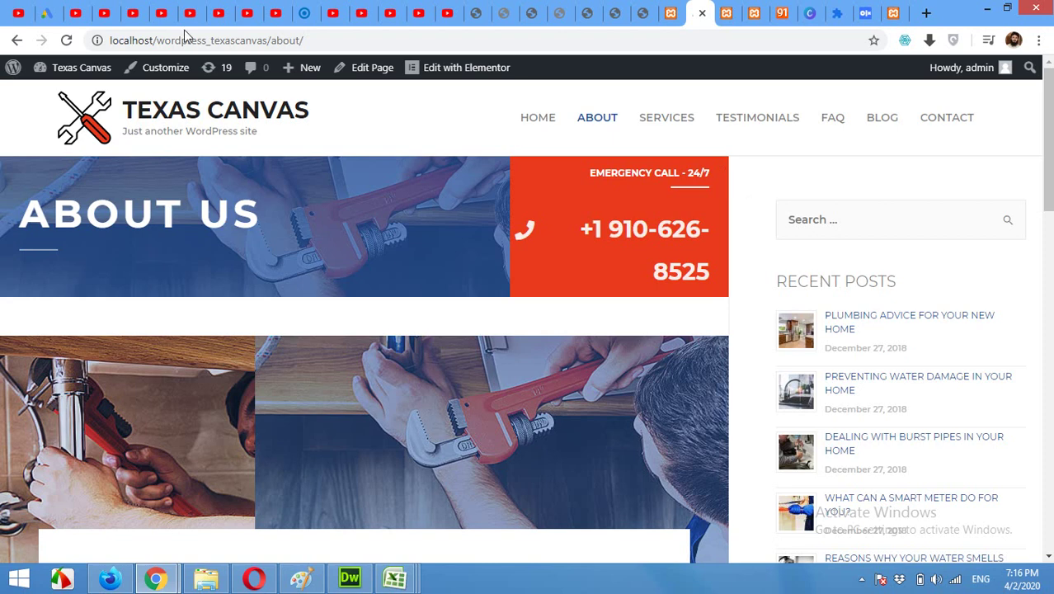
click(68, 41)
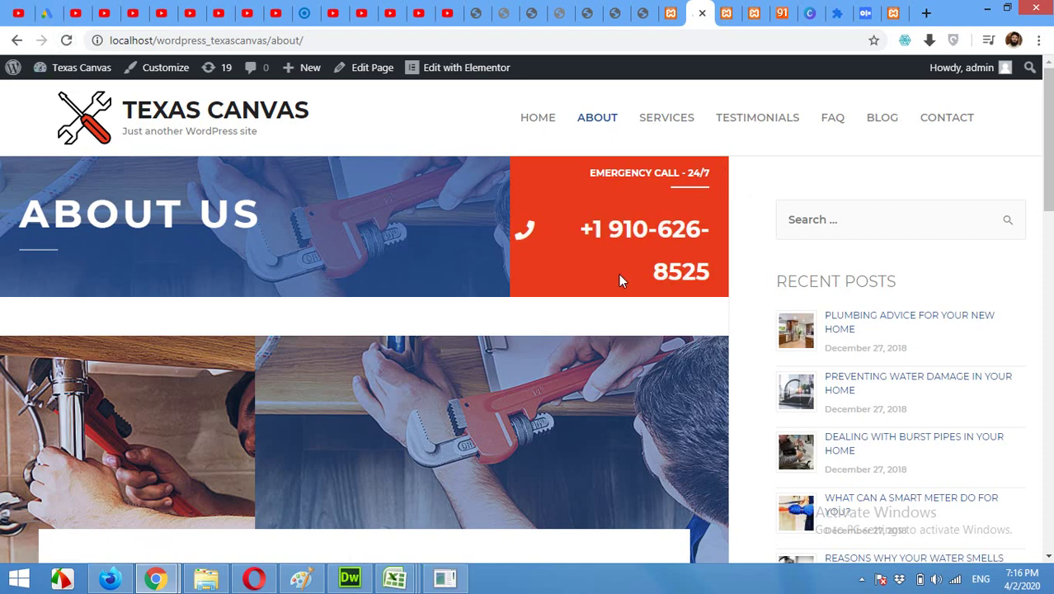
scroll(619, 273, down, 4)
scroll(625, 297, down, 3)
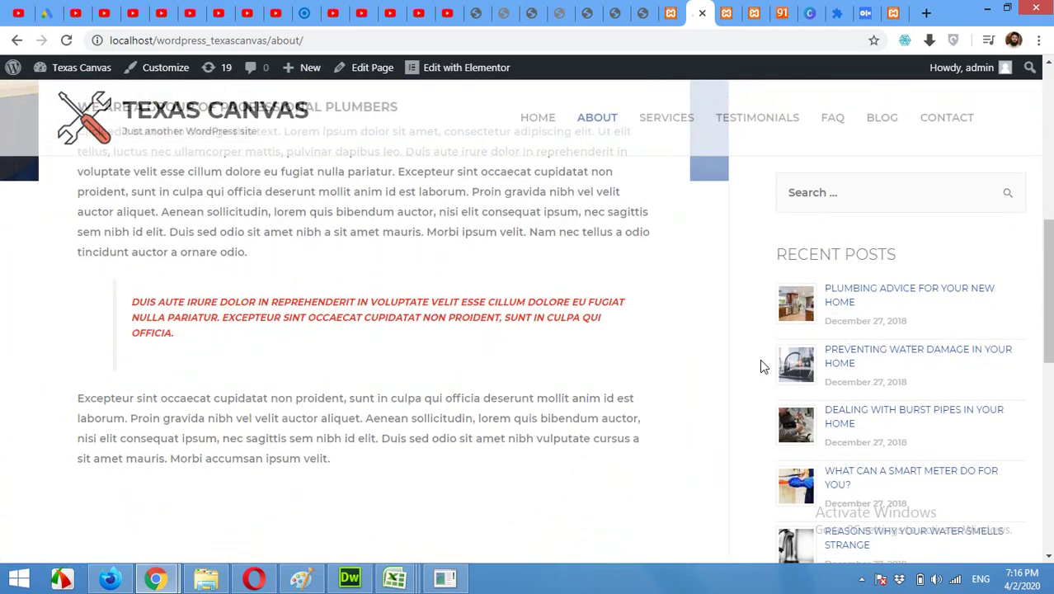
scroll(762, 366, down, 5)
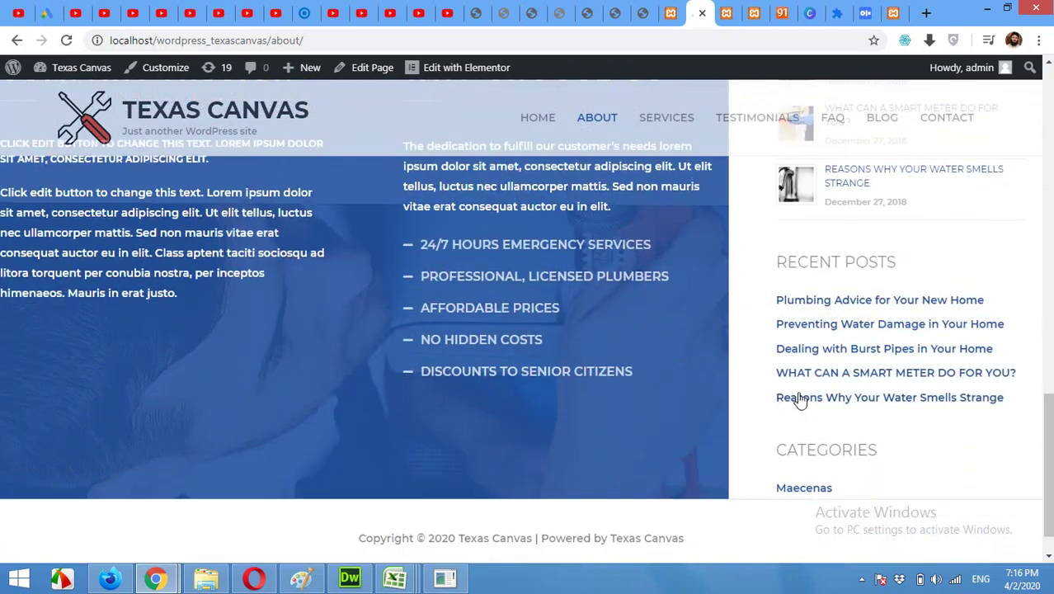
scroll(780, 351, up, 6)
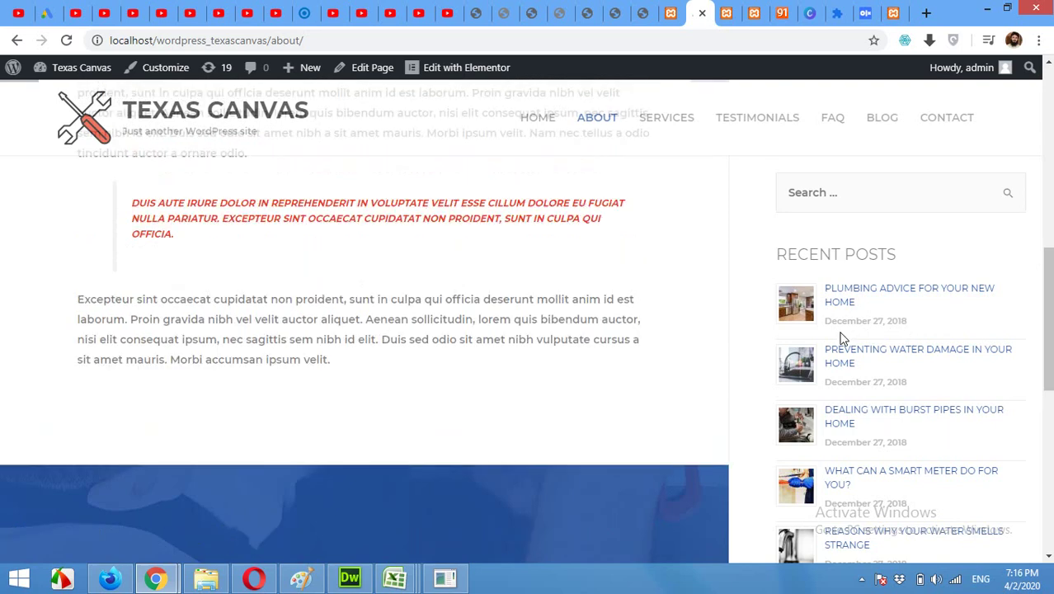
- Return to the Recent Posts Extended widget settings and set the thumbnail height and width to 65
scroll(834, 335, up, 5)
scroll(806, 329, down, 1)
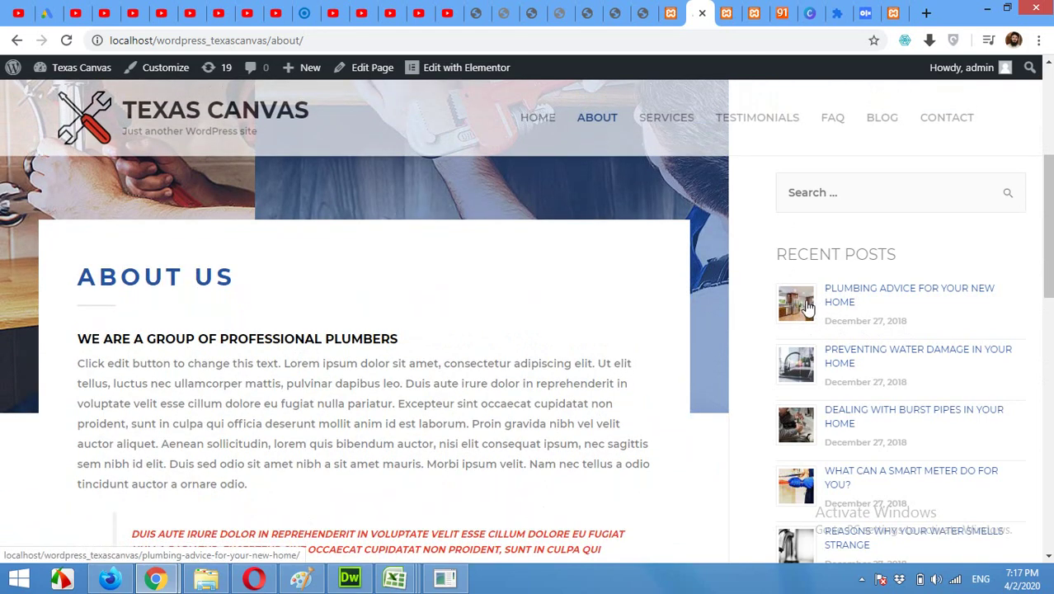
click(666, 15)
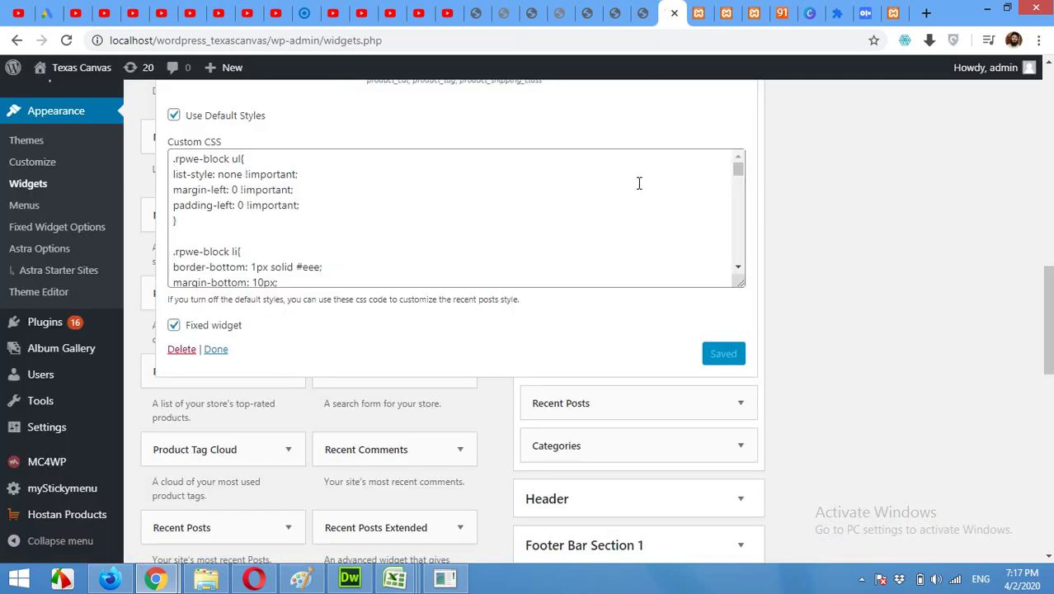
scroll(811, 298, up, 8)
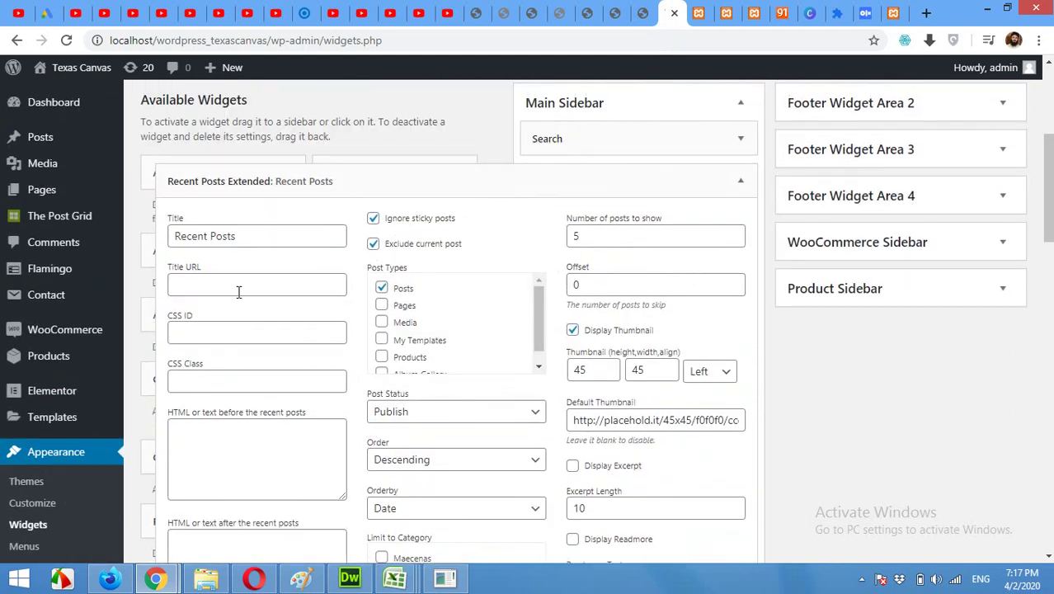
scroll(353, 320, down, 1)
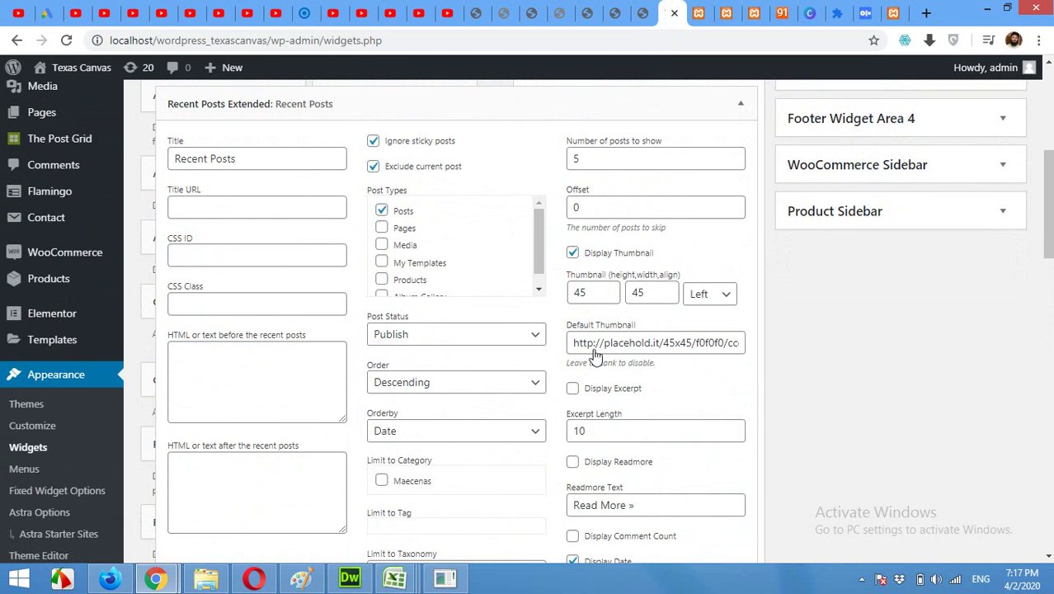
drag(590, 293, 575, 292)
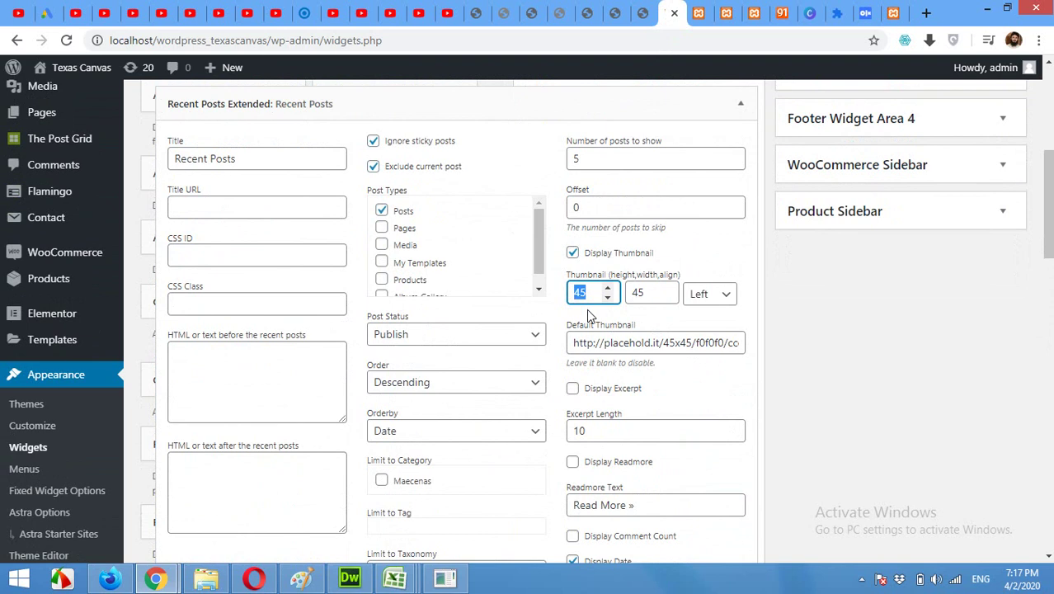
text(50)
key(Tab)
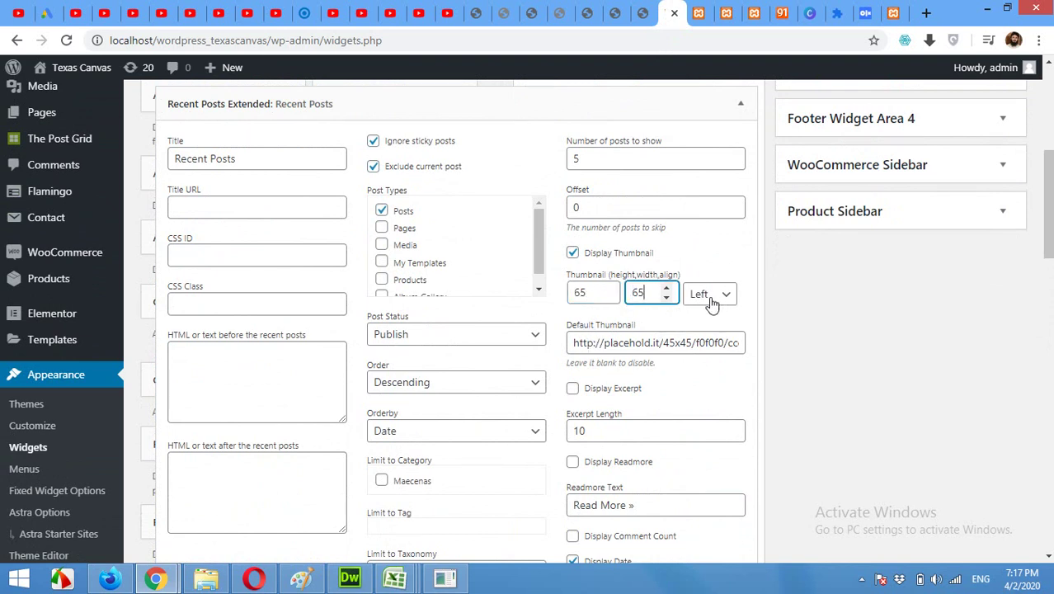
- Look over the remaining Recent Posts Extended options and save the widget with the new thumbnail size
scroll(746, 393, down, 2)
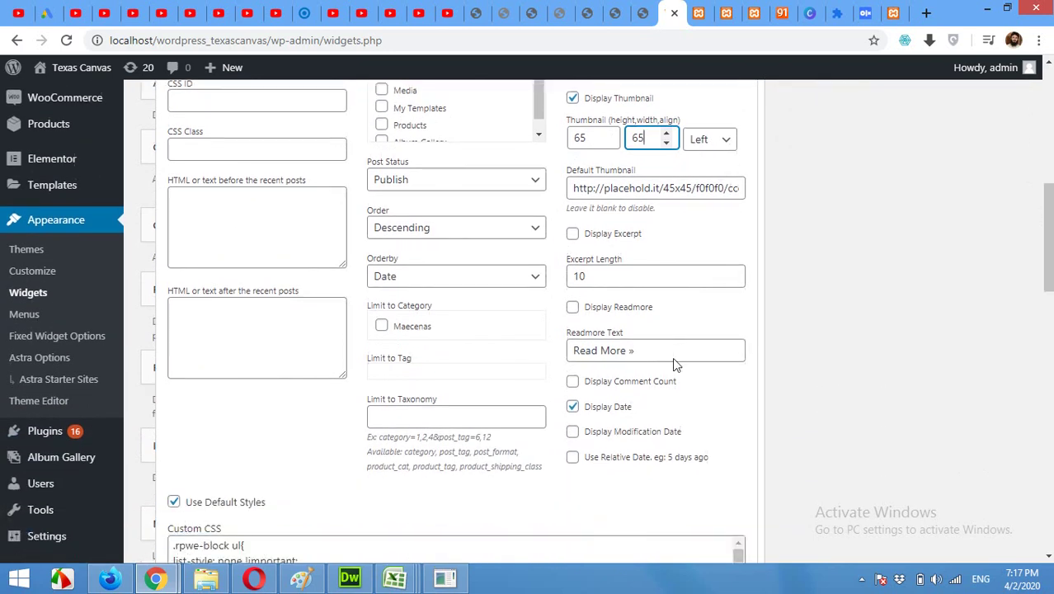
scroll(675, 365, down, 2)
scroll(709, 312, up, 1)
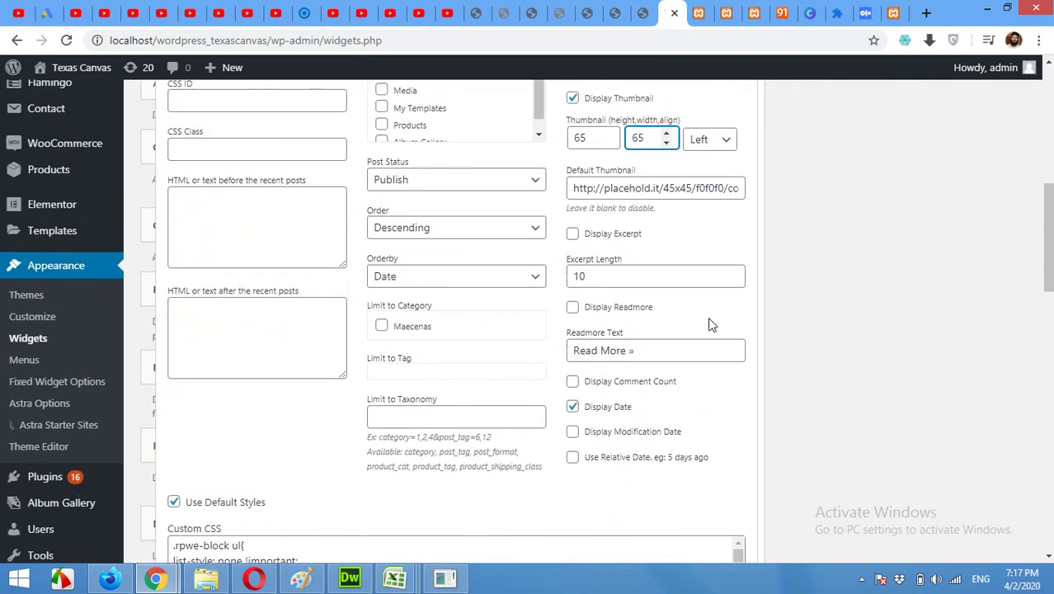
scroll(711, 323, down, 3)
click(726, 432)
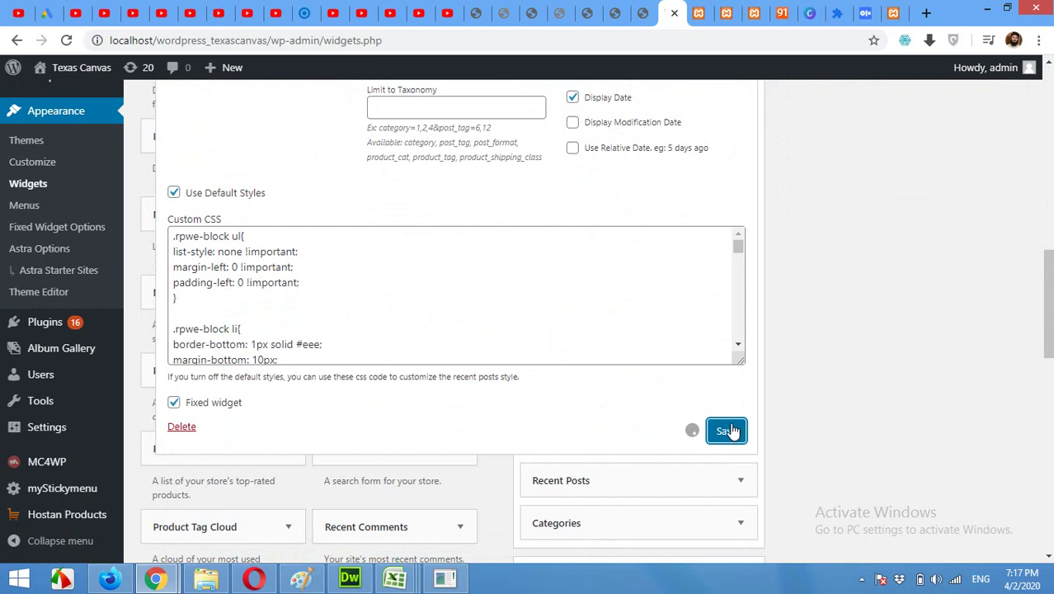
- Reload the site's About page and check the resized sidebar thumbnails while scrolling
click(701, 15)
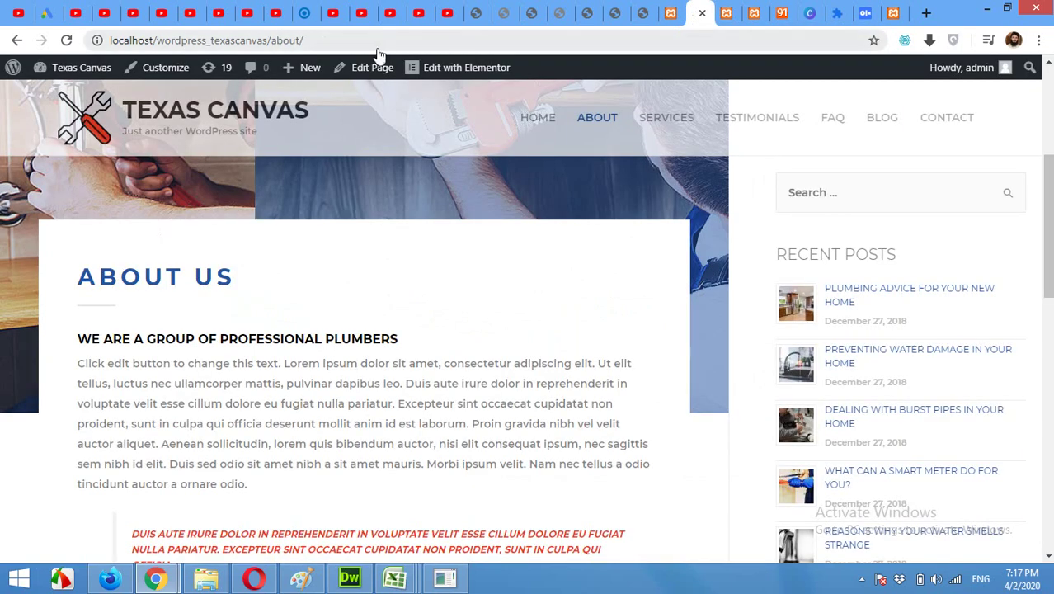
click(66, 40)
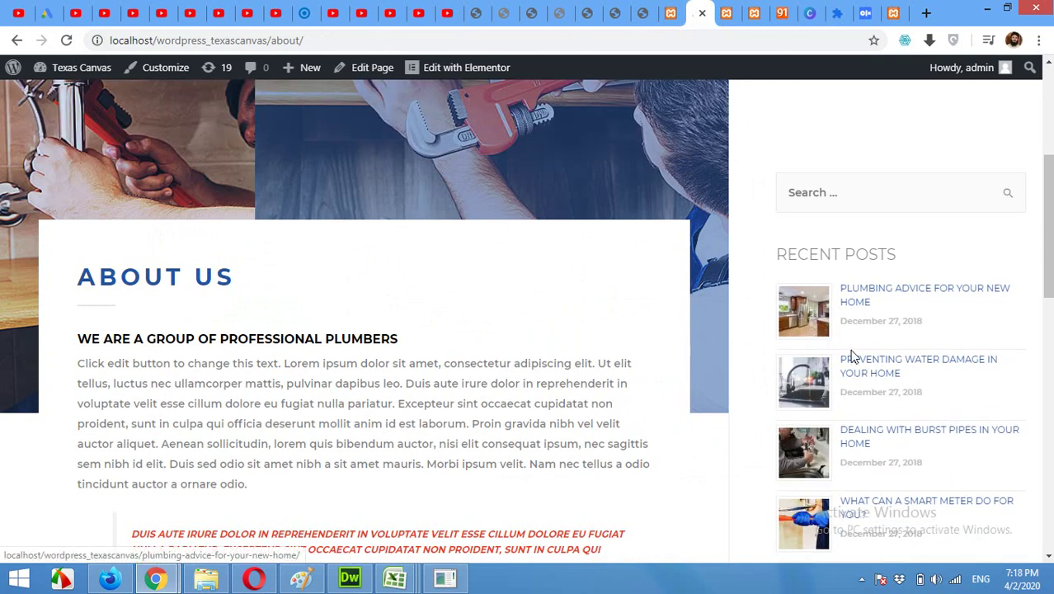
scroll(821, 359, down, 2)
scroll(821, 359, down, 5)
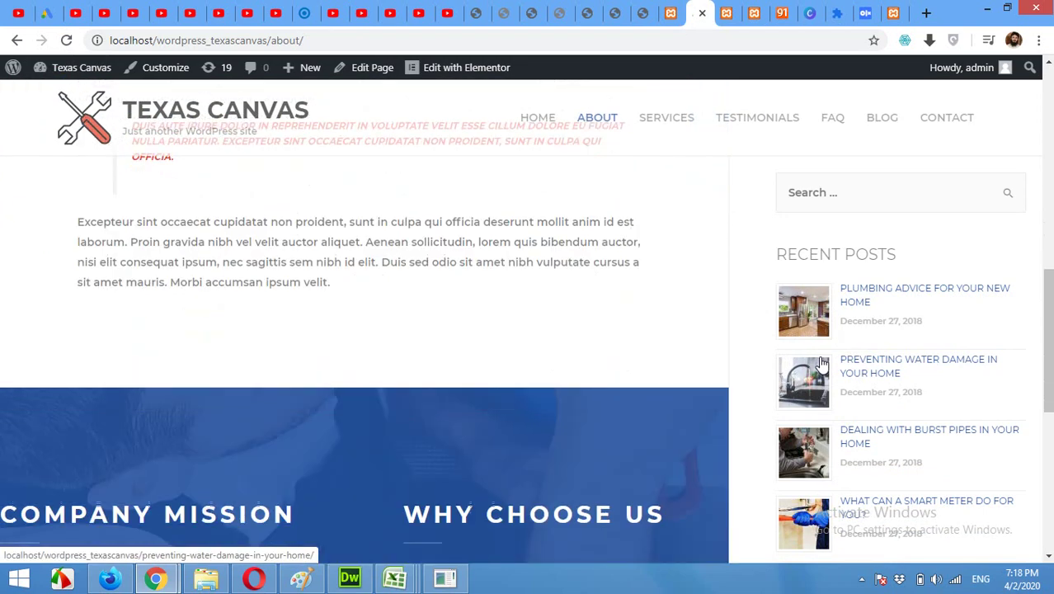
scroll(794, 363, up, 3)
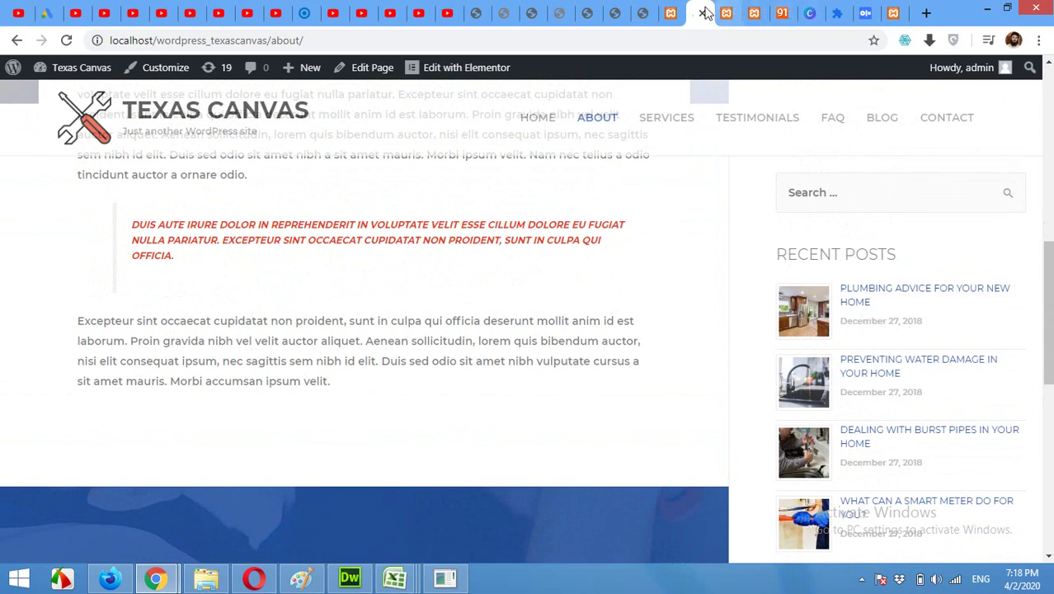
- Go back to the widget settings and enable Display Excerpt and Display Readmore for Recent Posts Extended
click(677, 10)
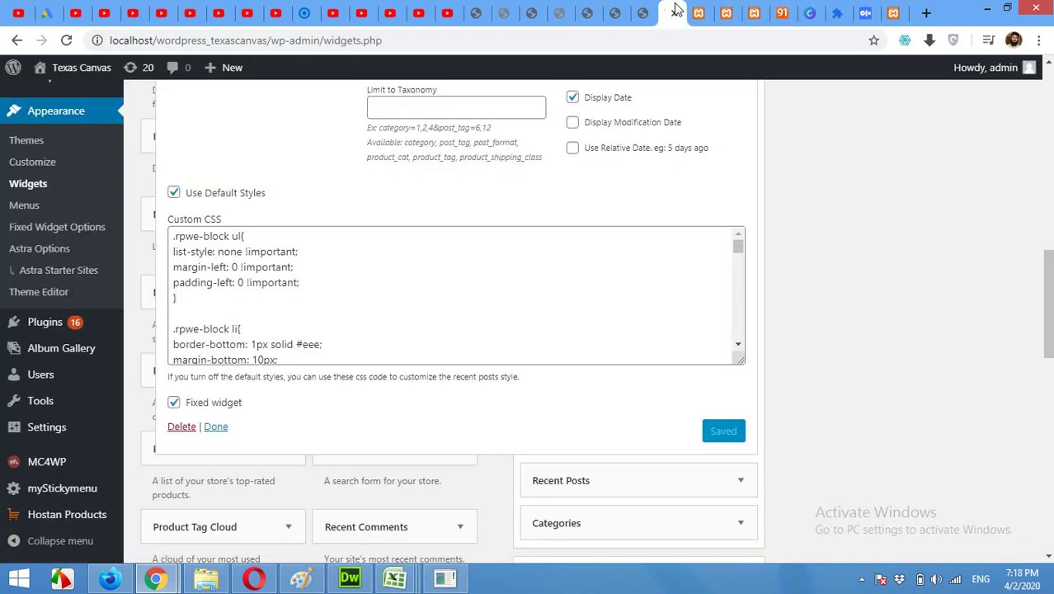
scroll(602, 191, up, 4)
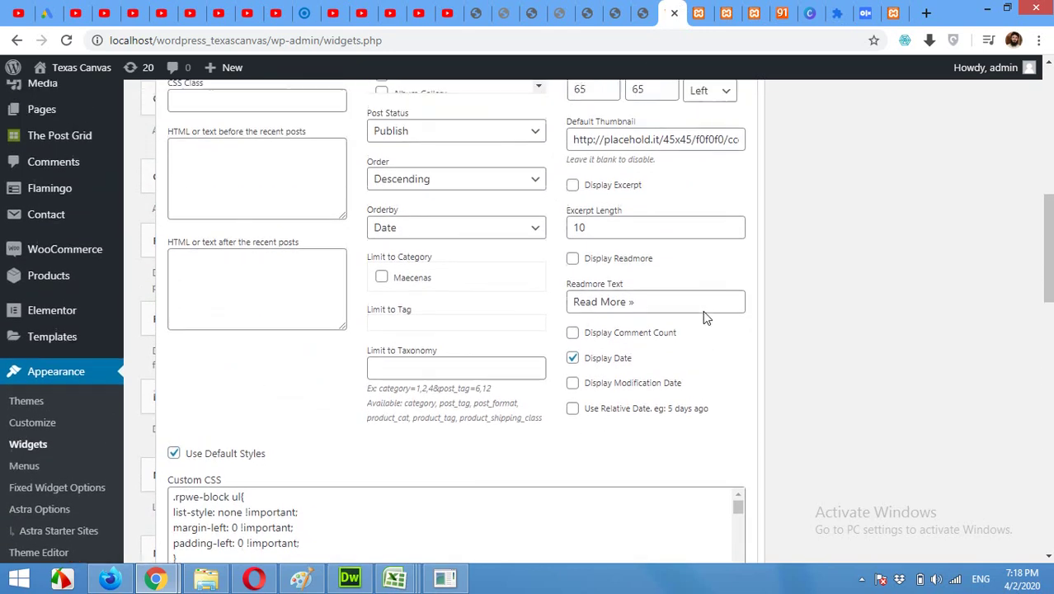
scroll(721, 351, up, 2)
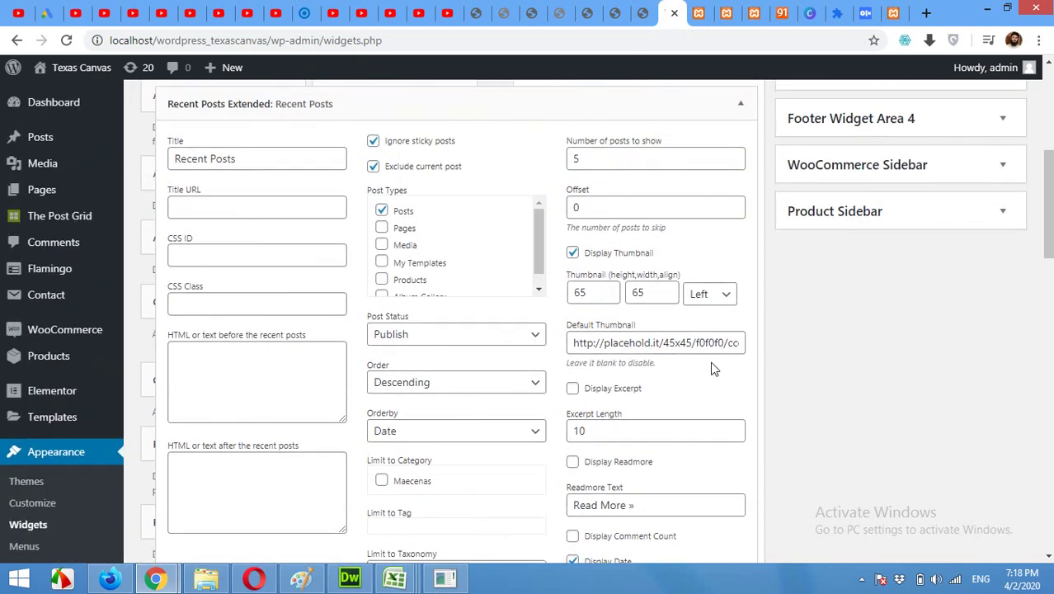
scroll(641, 364, down, 2)
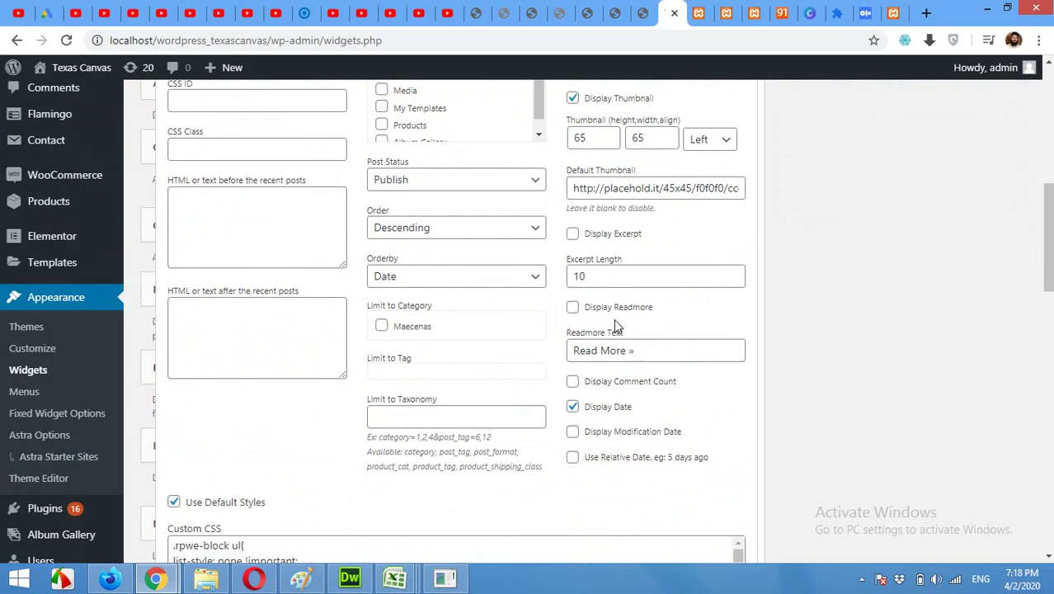
scroll(605, 264, up, 1)
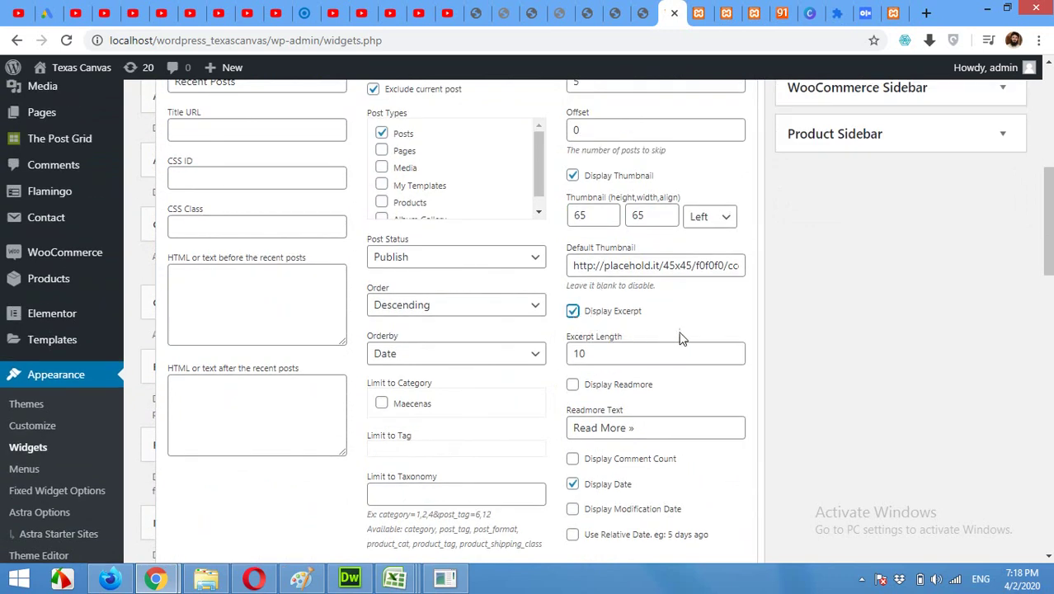
scroll(683, 336, down, 1)
click(588, 278)
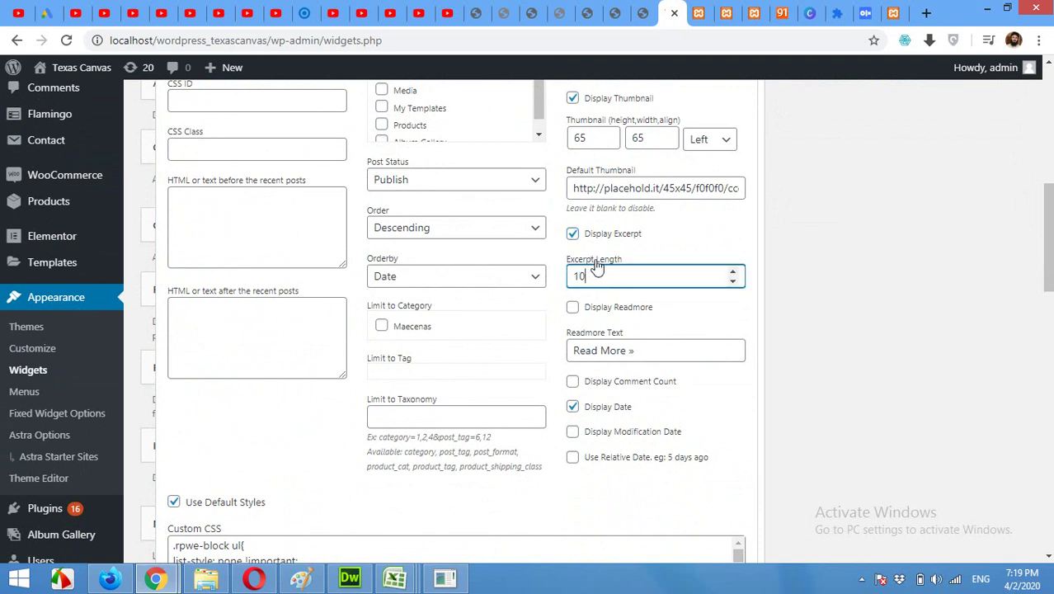
click(572, 308)
- Shorten the Readmore Text to just "»" and save the Recent Posts Extended widget
scroll(713, 385, down, 2)
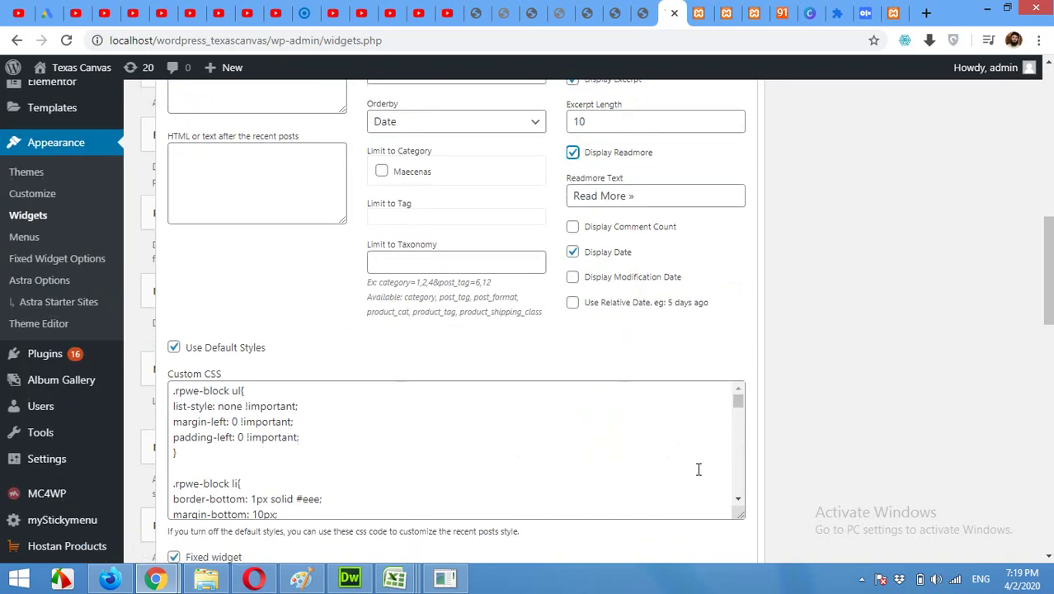
drag(626, 196, 574, 198)
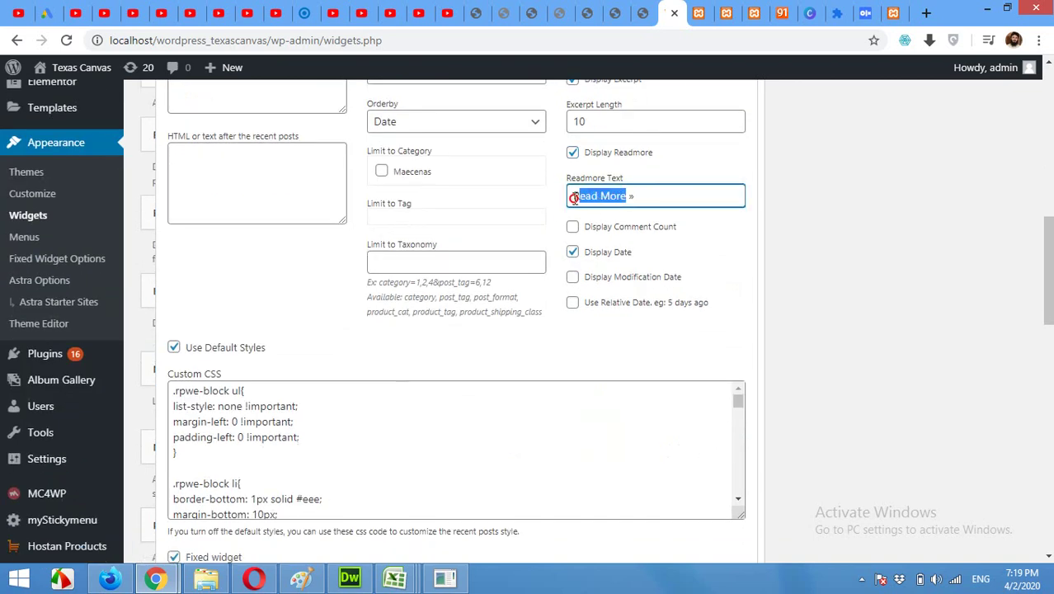
key(BackSpace)
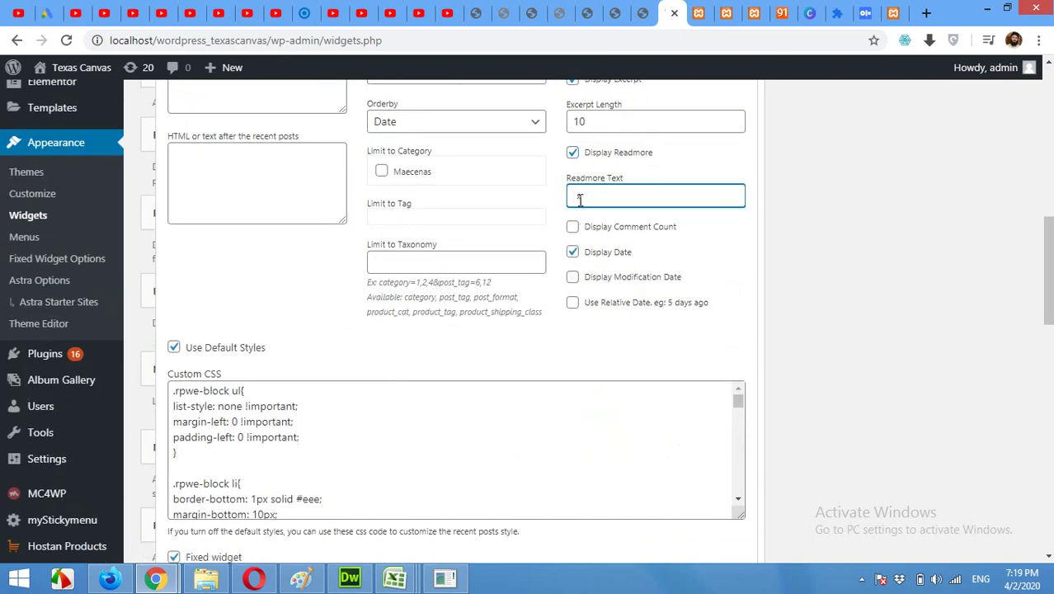
scroll(726, 330, down, 2)
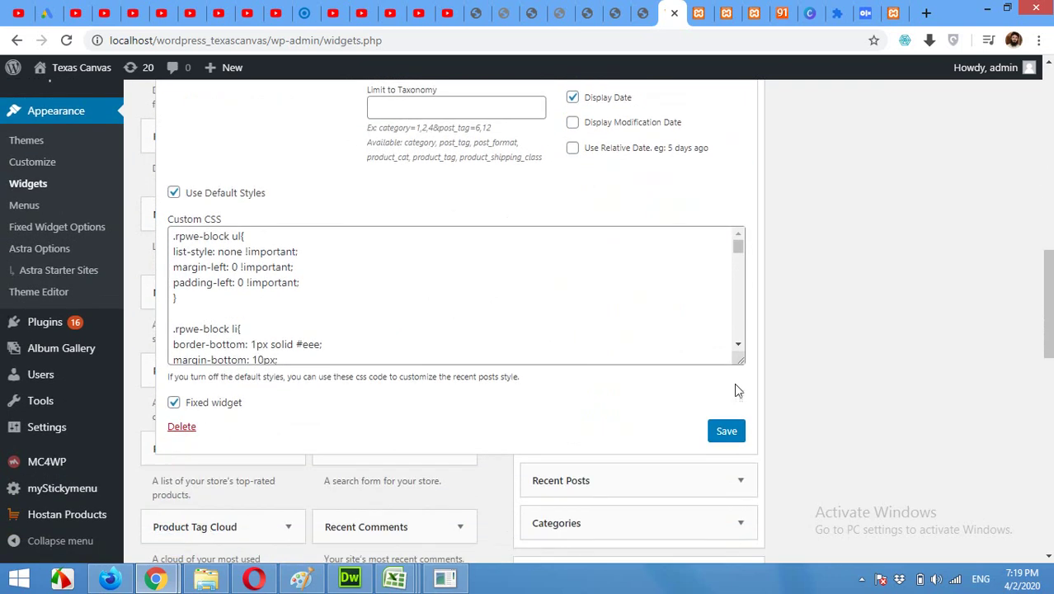
click(726, 431)
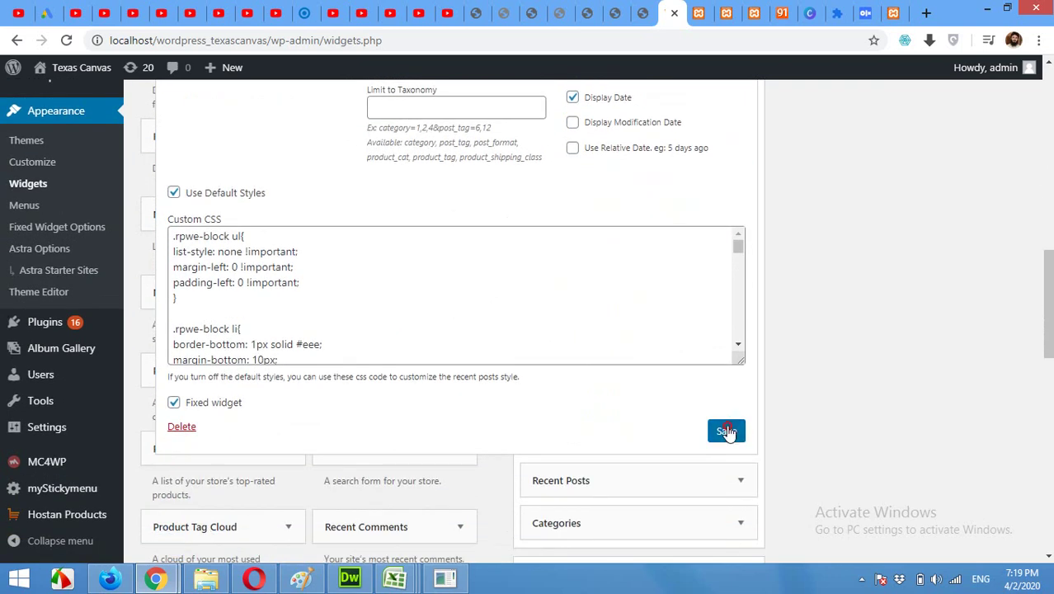
- Reload the About page and examine the excerpts, read-more marks and dates in the sidebar's recent posts
click(696, 10)
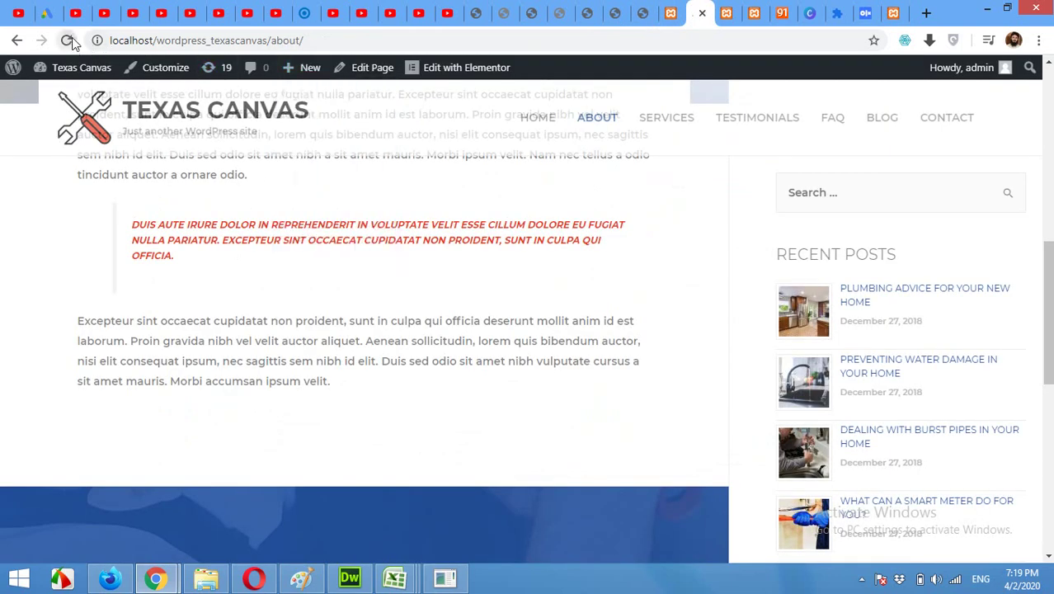
click(69, 40)
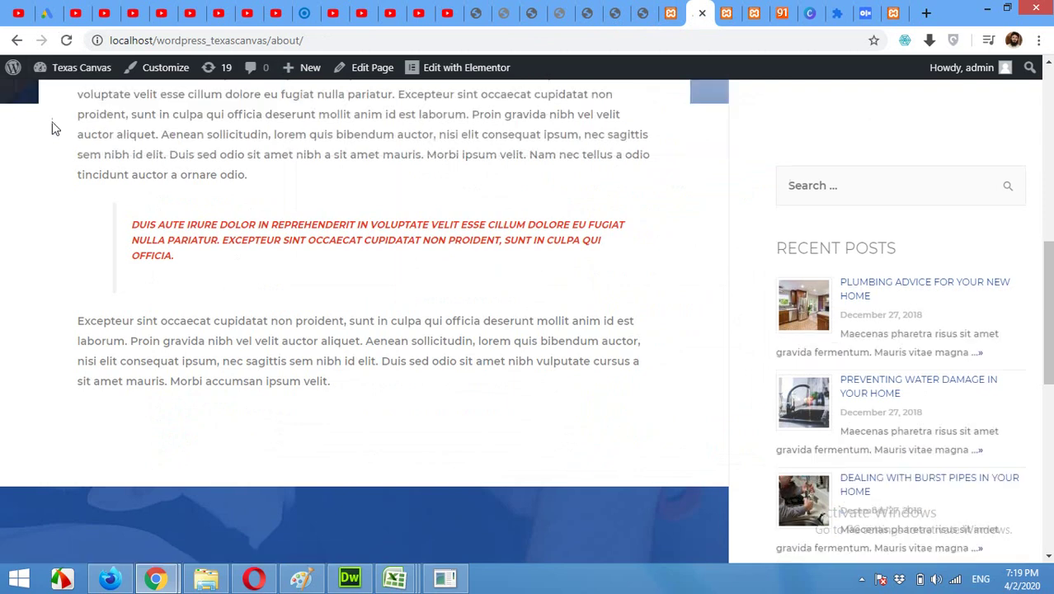
scroll(685, 310, down, 2)
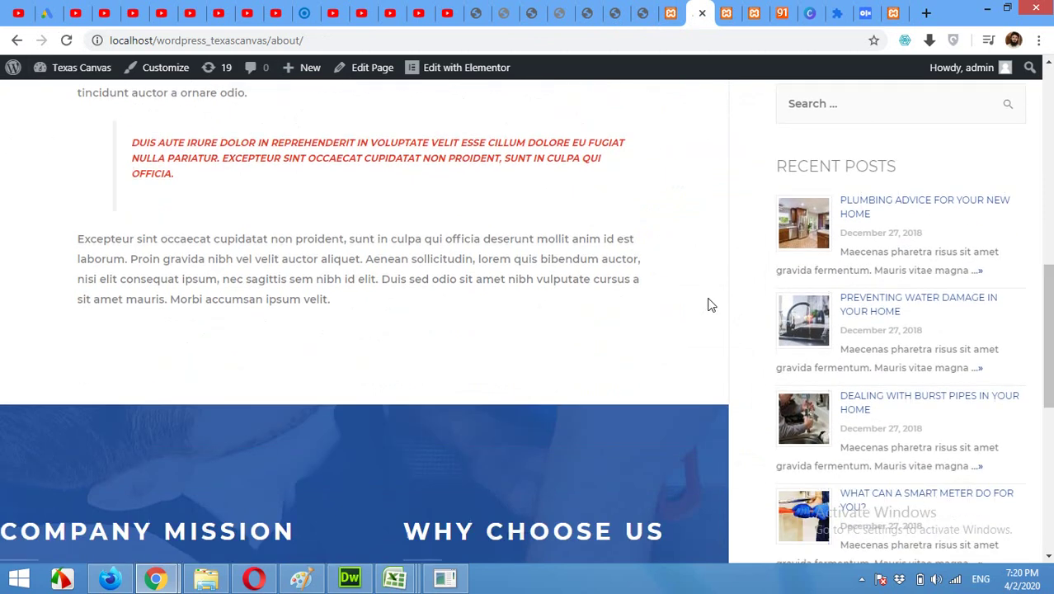
scroll(881, 256, up, 1)
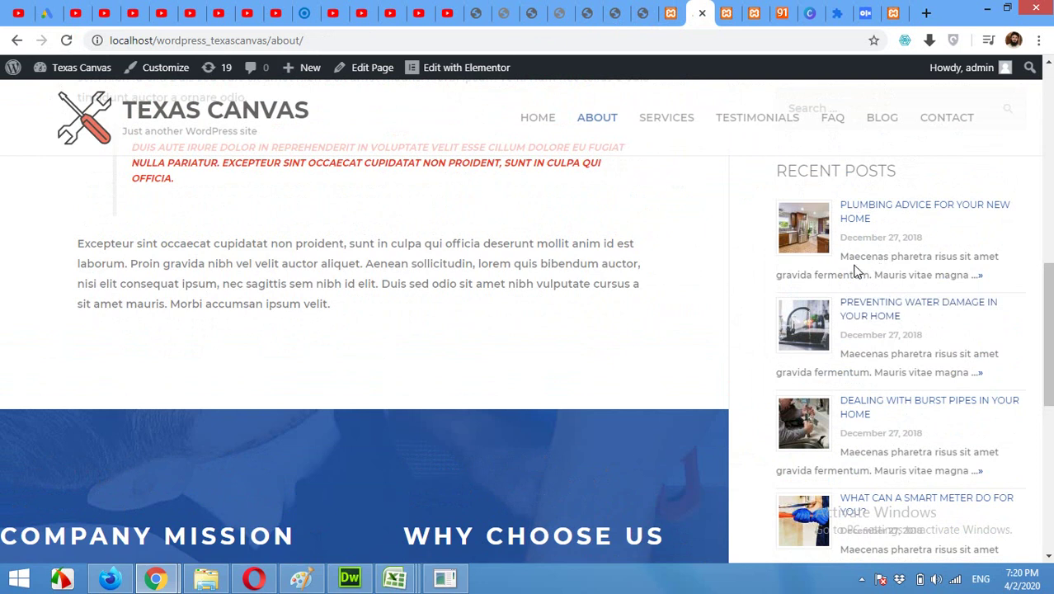
drag(850, 255, 981, 283)
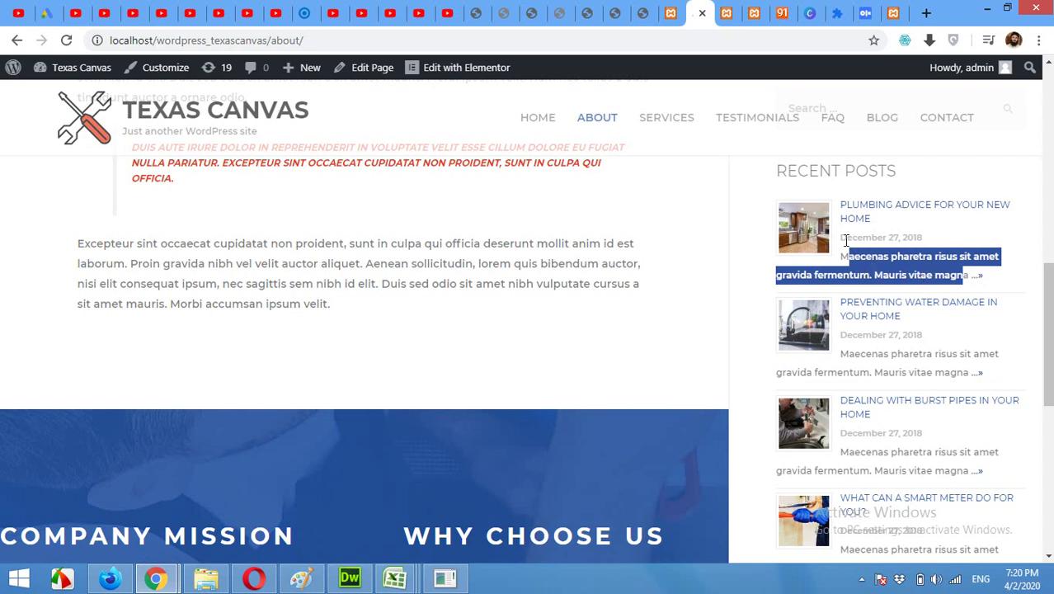
drag(847, 239, 911, 238)
click(915, 241)
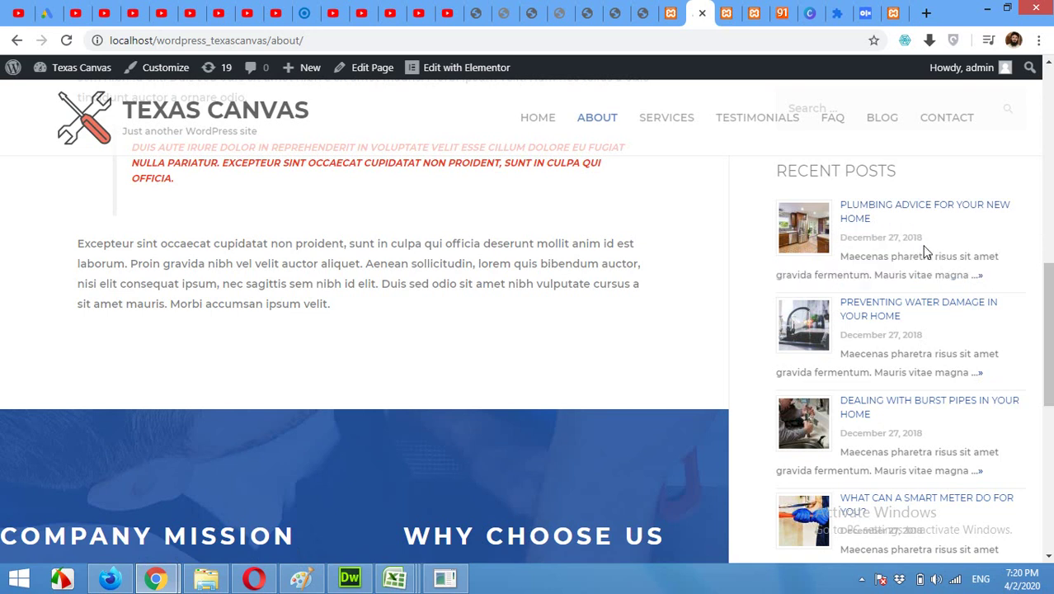
- Return to the widget settings, turn off Display Date for Recent Posts Extended and save it
click(670, 12)
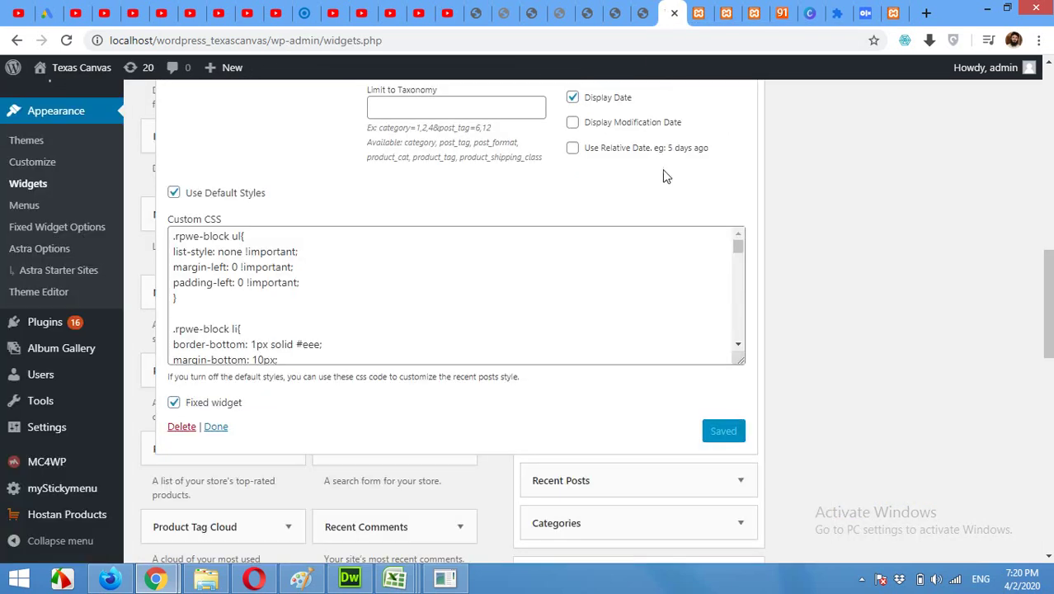
scroll(736, 210, up, 2)
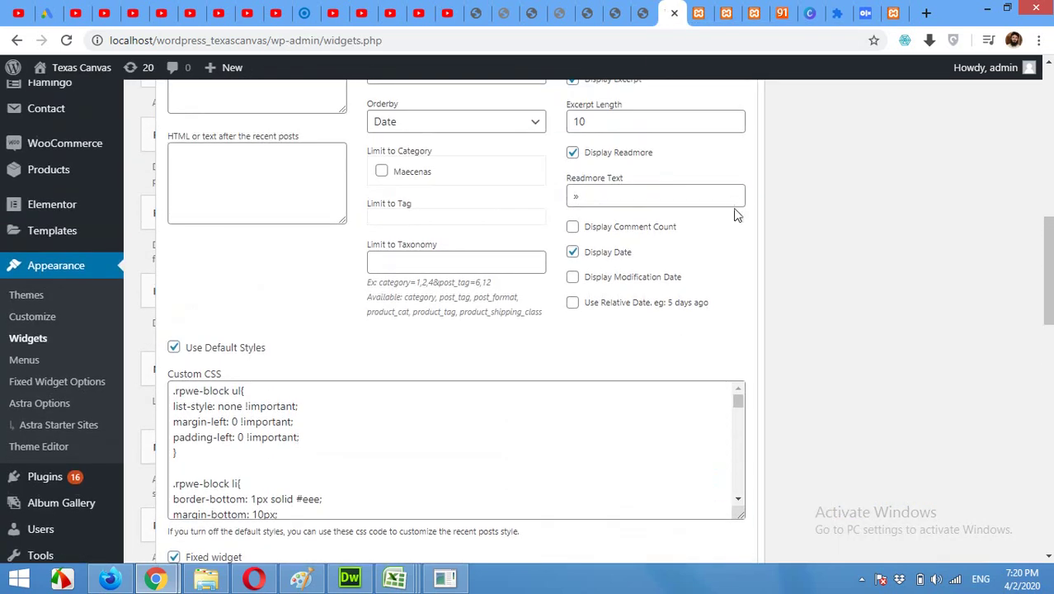
click(574, 254)
scroll(726, 297, down, 2)
click(724, 435)
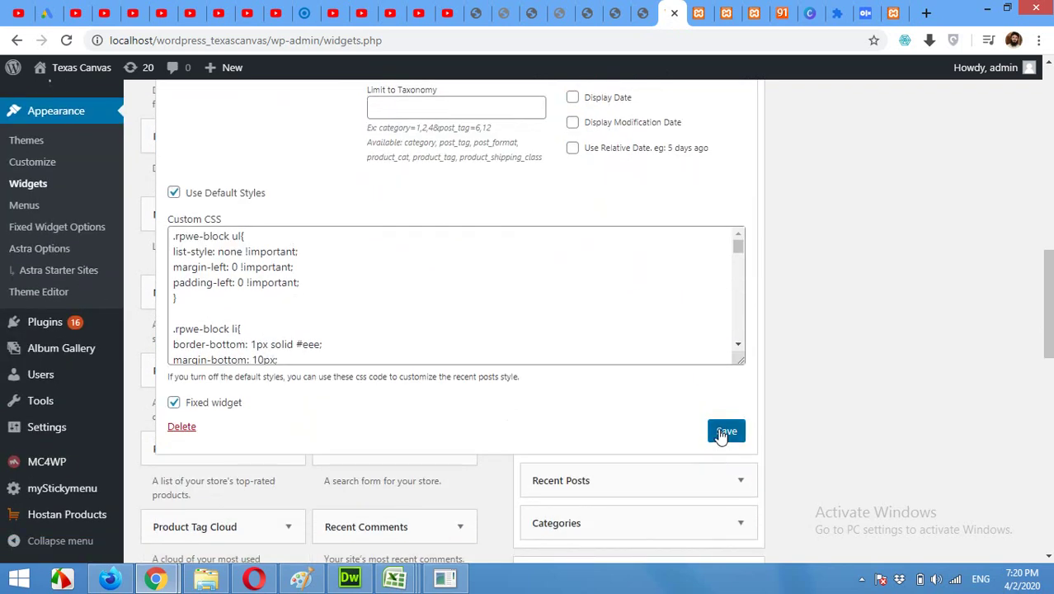
- Reload the About page and check how the recent posts widget looks without dates
click(696, 12)
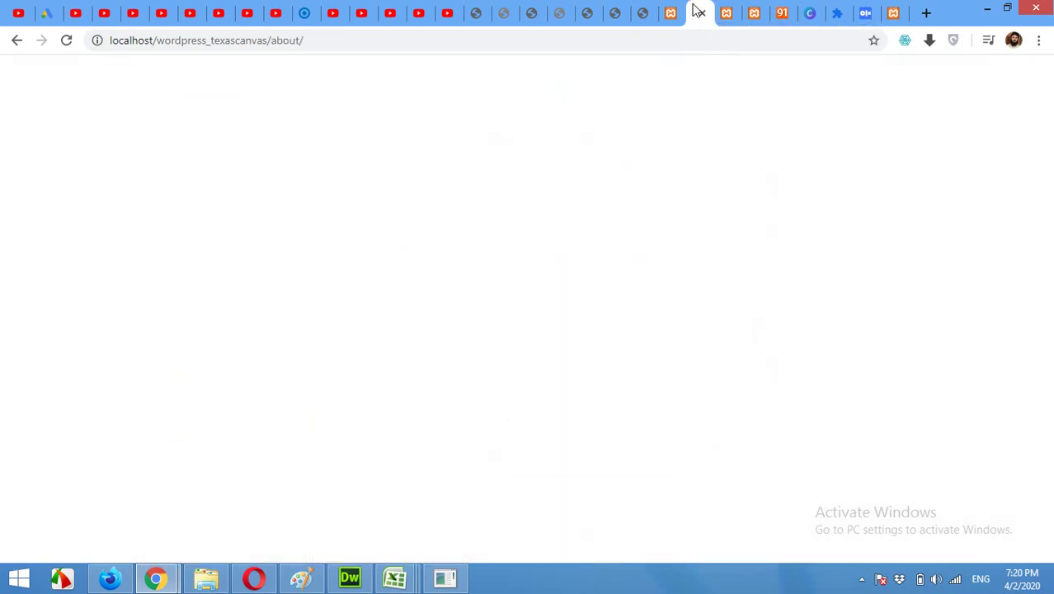
click(67, 40)
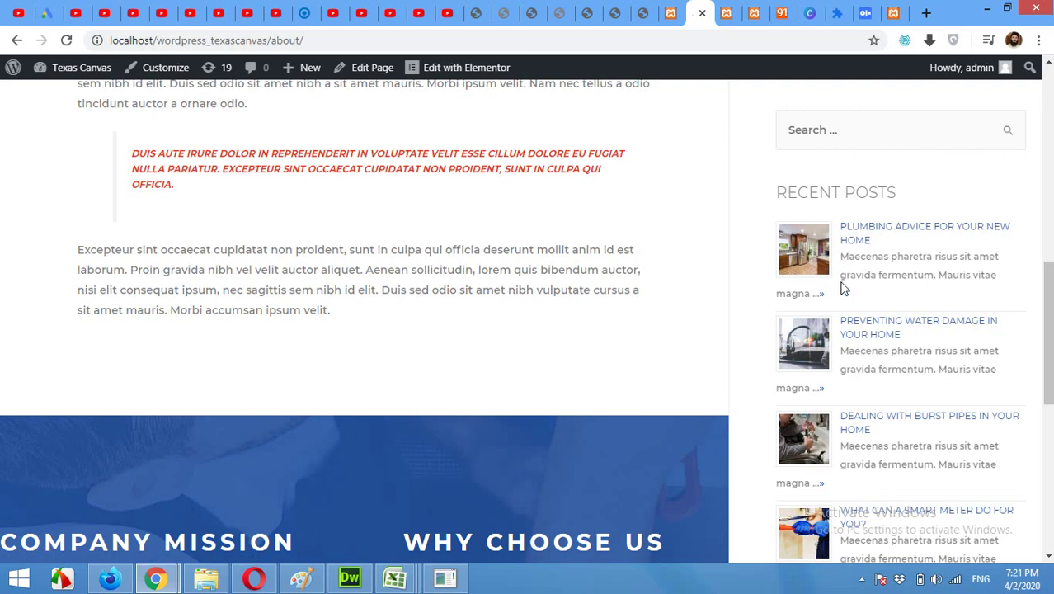
- Save the Recent Posts Extended widget with thumbnail height 60 and width 80, and check the result on the reloaded About page
click(671, 13)
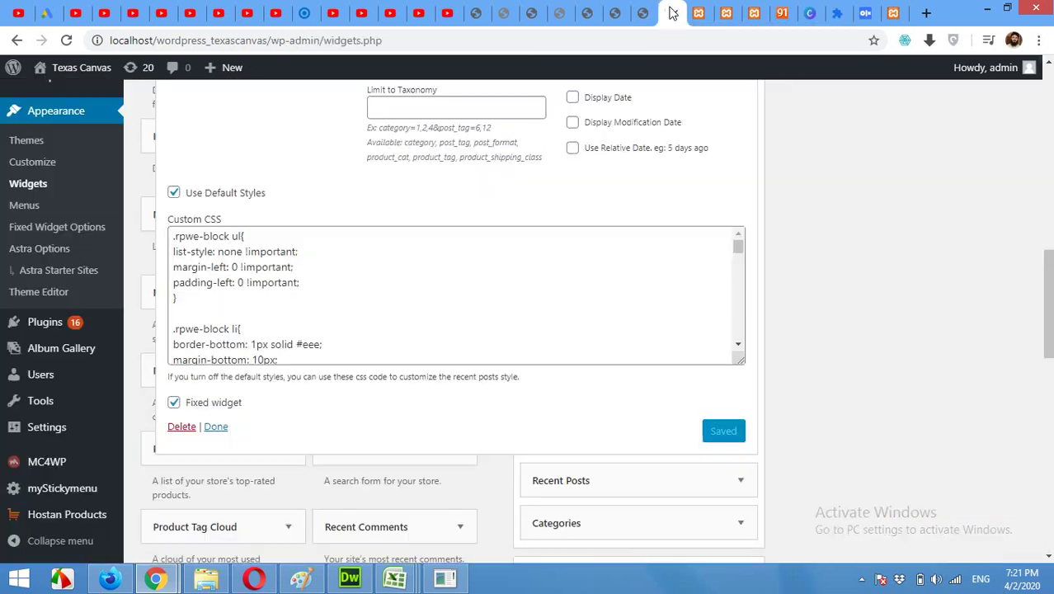
scroll(666, 247, up, 5)
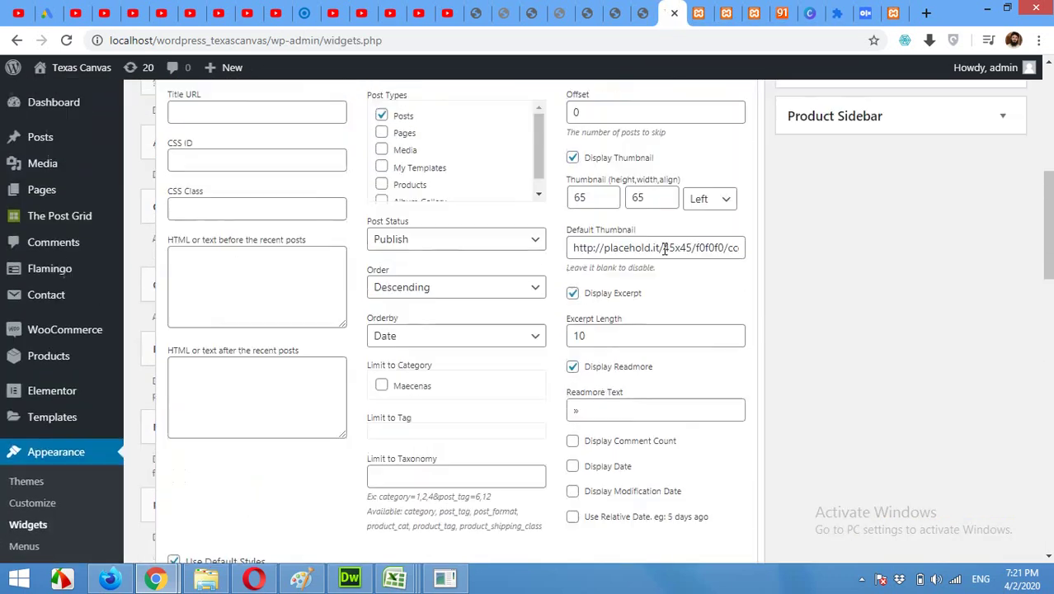
double_click(599, 221)
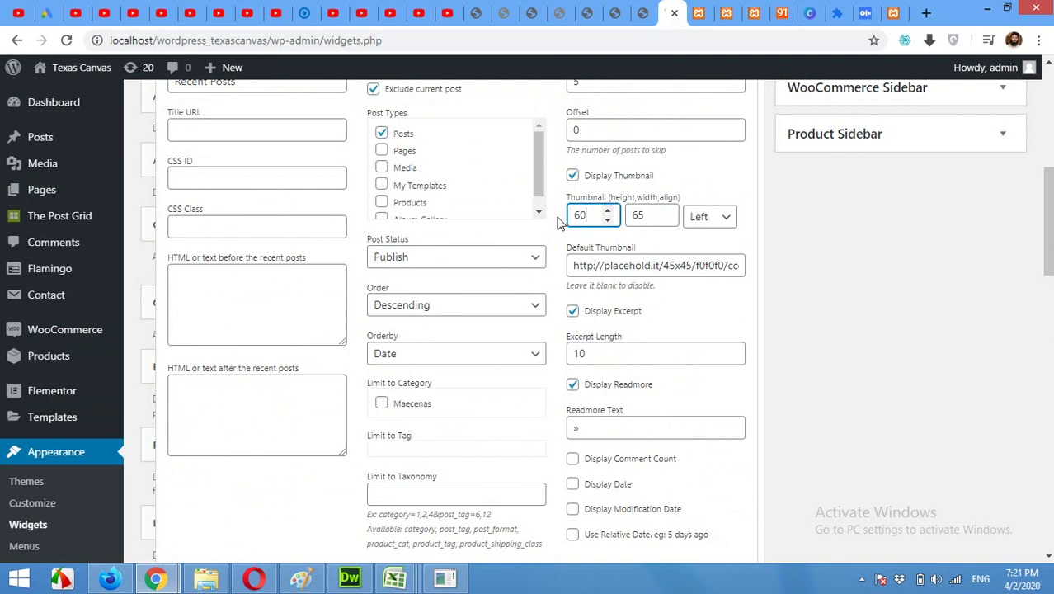
key(Tab)
text(8)
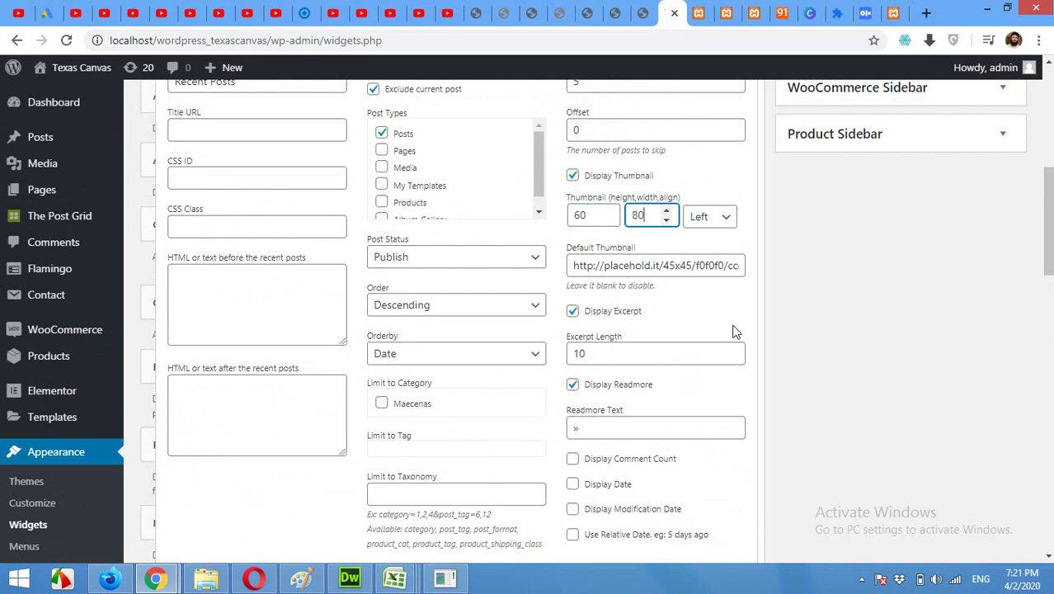
scroll(737, 332, down, 4)
scroll(740, 424, down, 2)
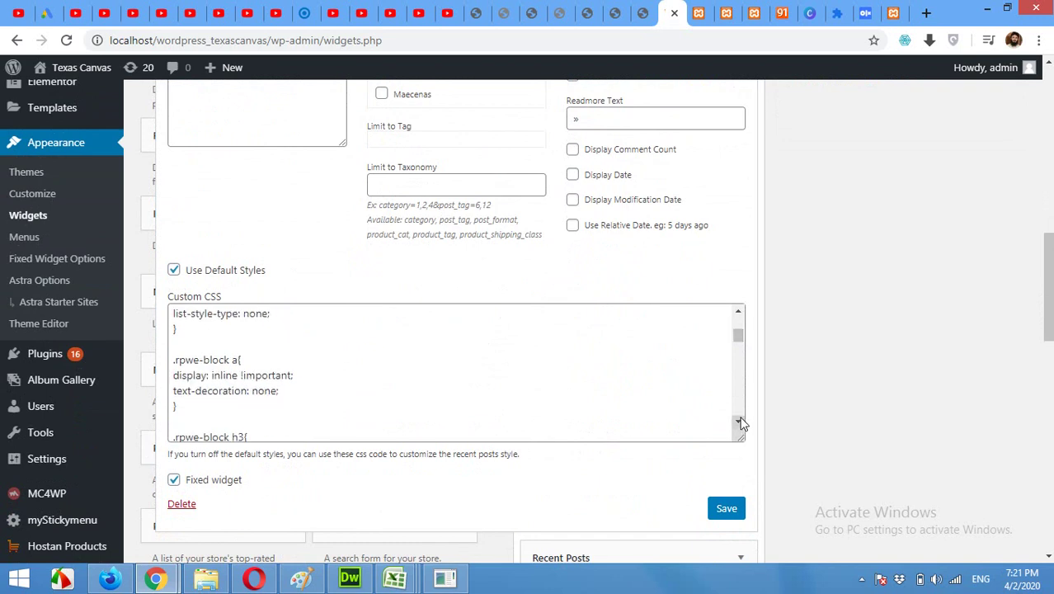
scroll(723, 344, up, 3)
scroll(699, 437, down, 2)
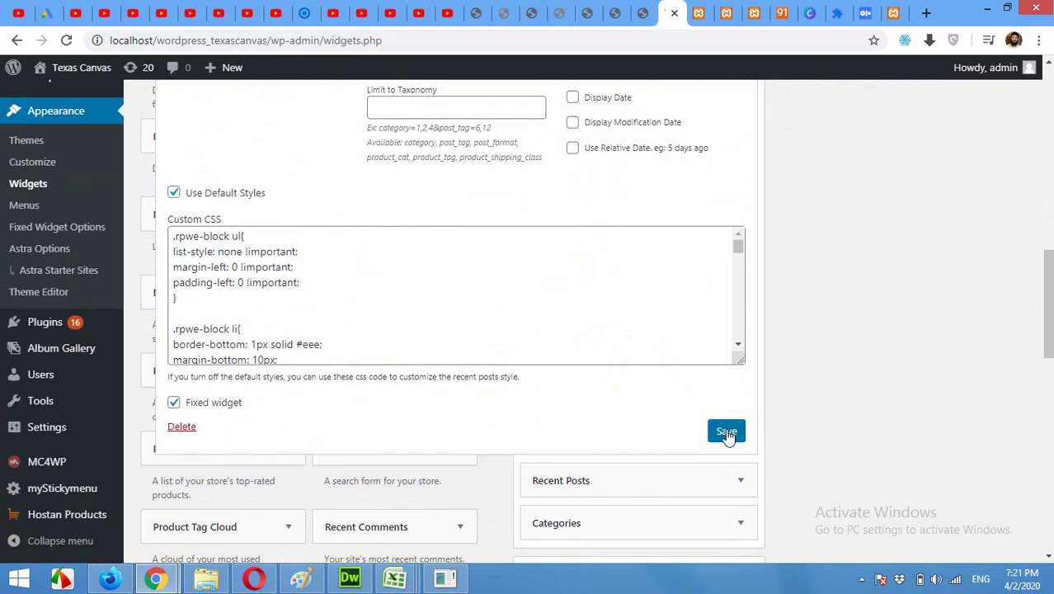
click(726, 432)
click(700, 13)
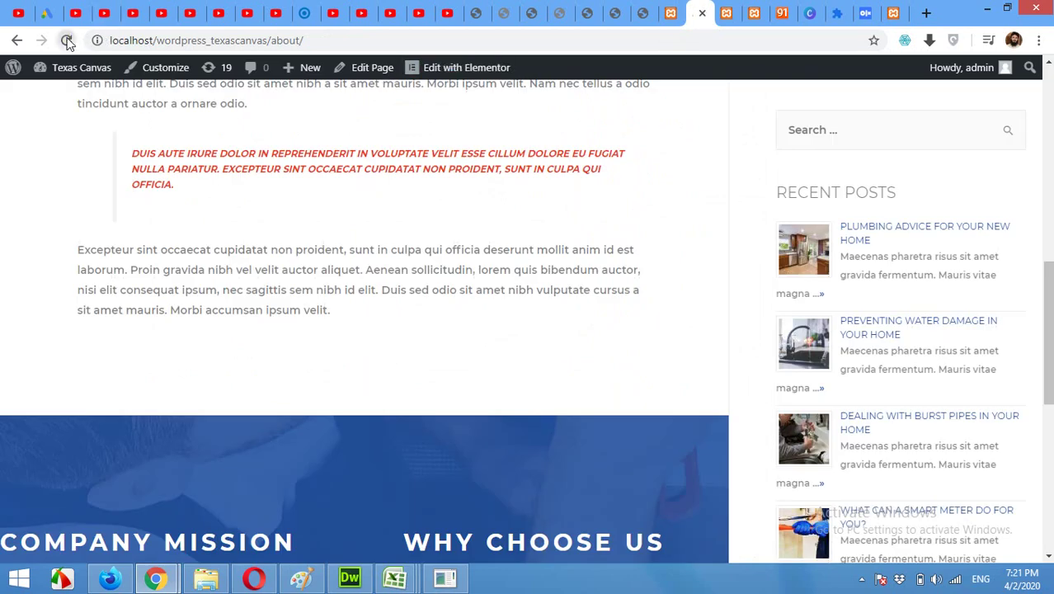
click(67, 40)
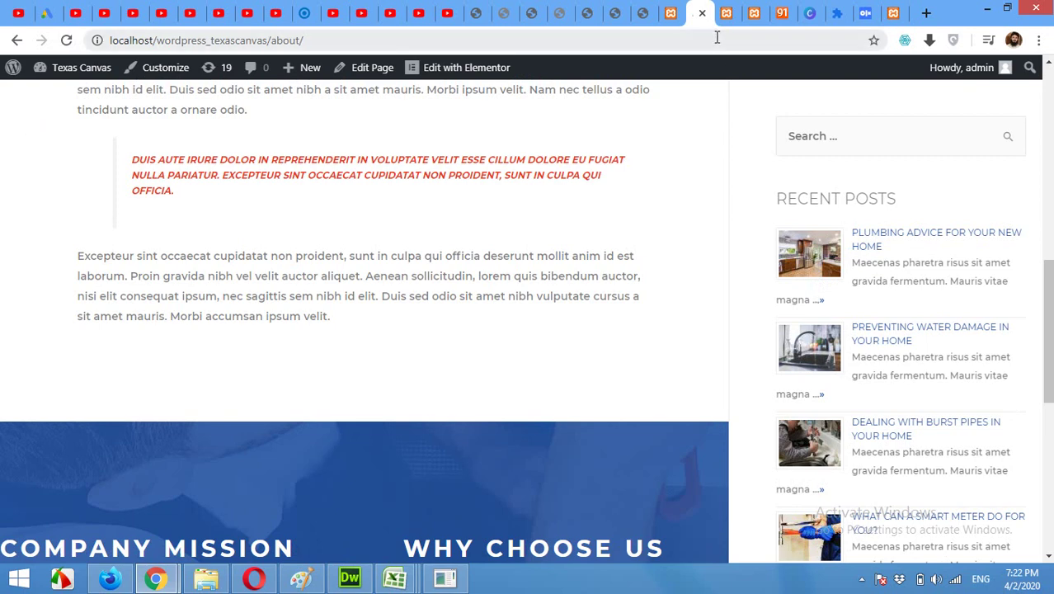
- Save the Recent Posts Extended widget with thumbnail height 80 and width 60, and check the result on the reloaded About page
click(668, 13)
click(588, 215)
drag(588, 215, 575, 215)
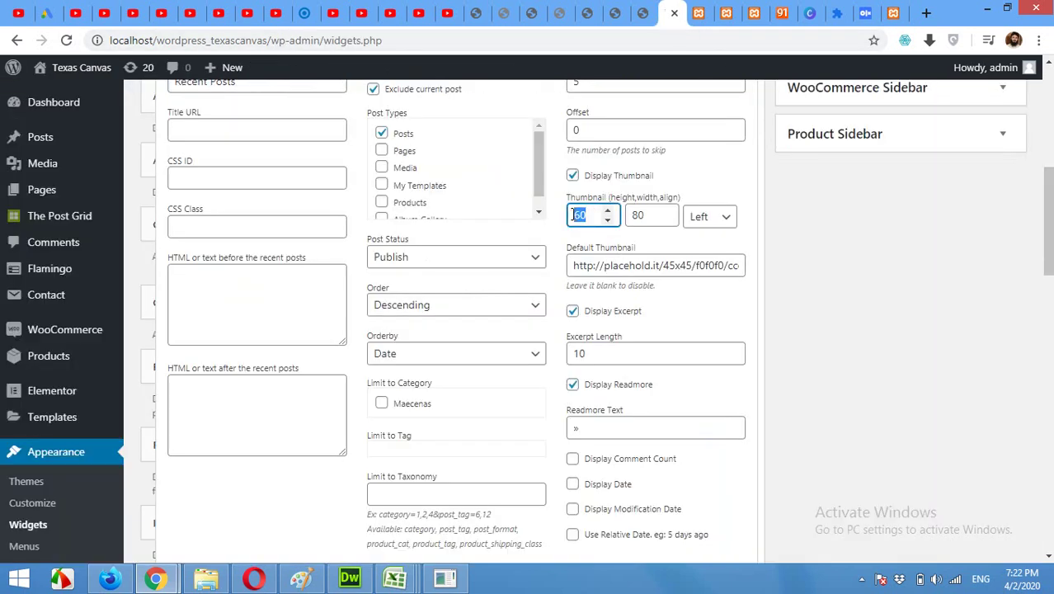
text(80)
drag(665, 215, 630, 214)
text(65)
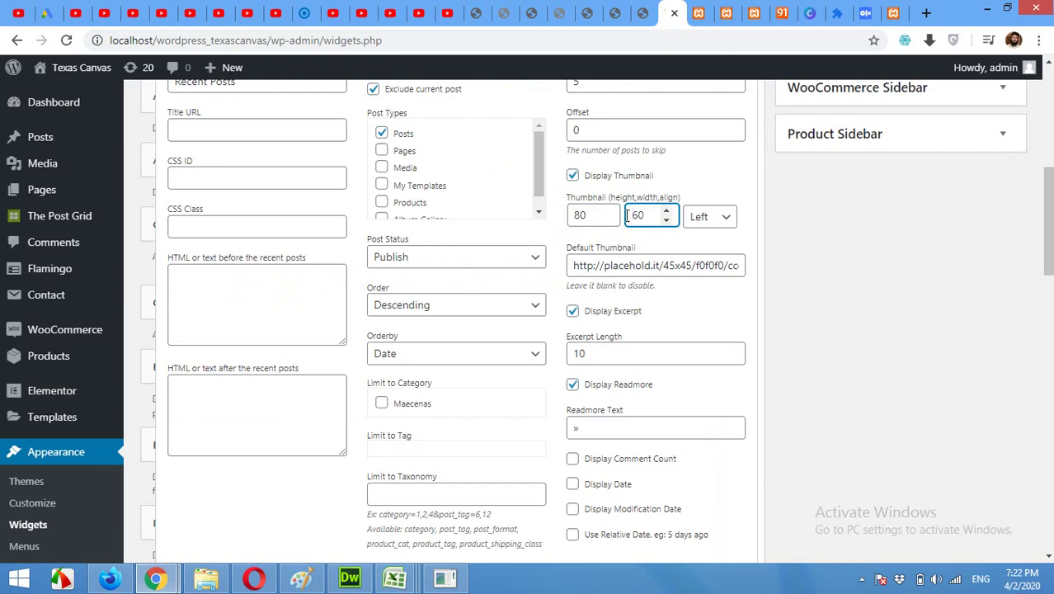
scroll(651, 463, down, 6)
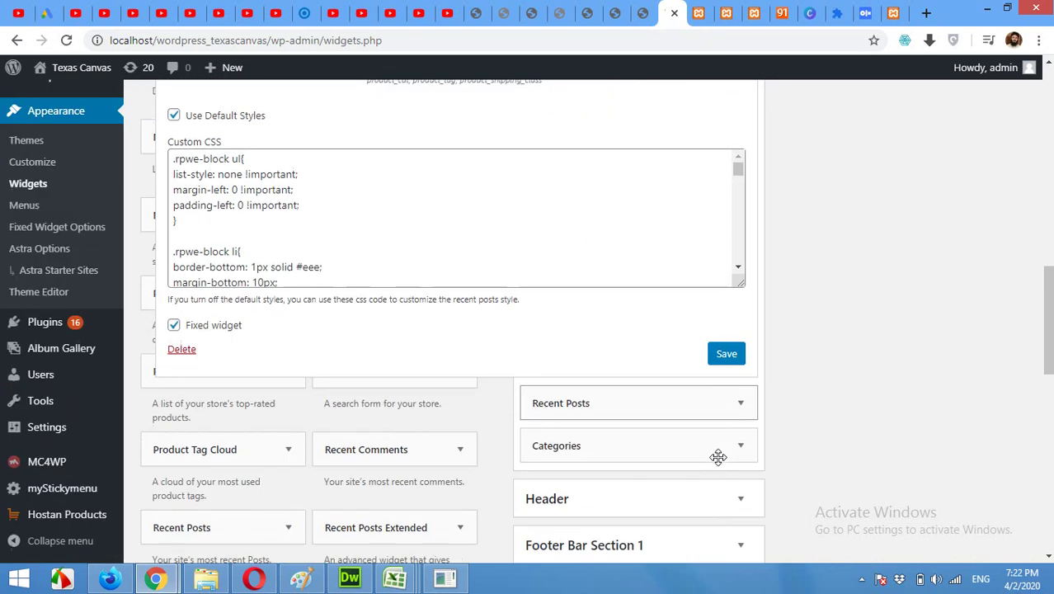
click(726, 354)
scroll(624, 358, up, 5)
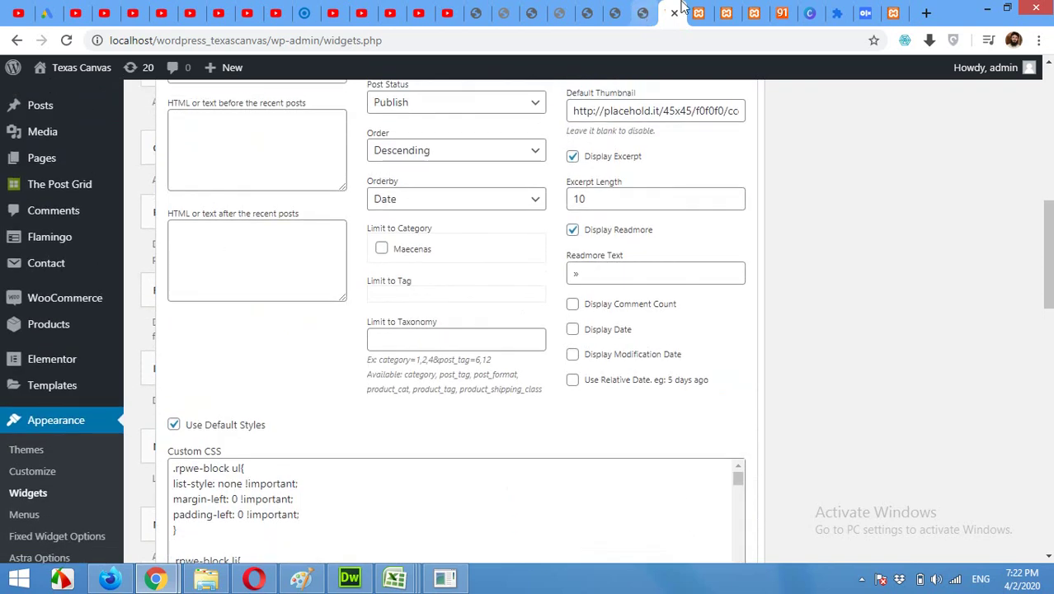
click(702, 12)
click(66, 40)
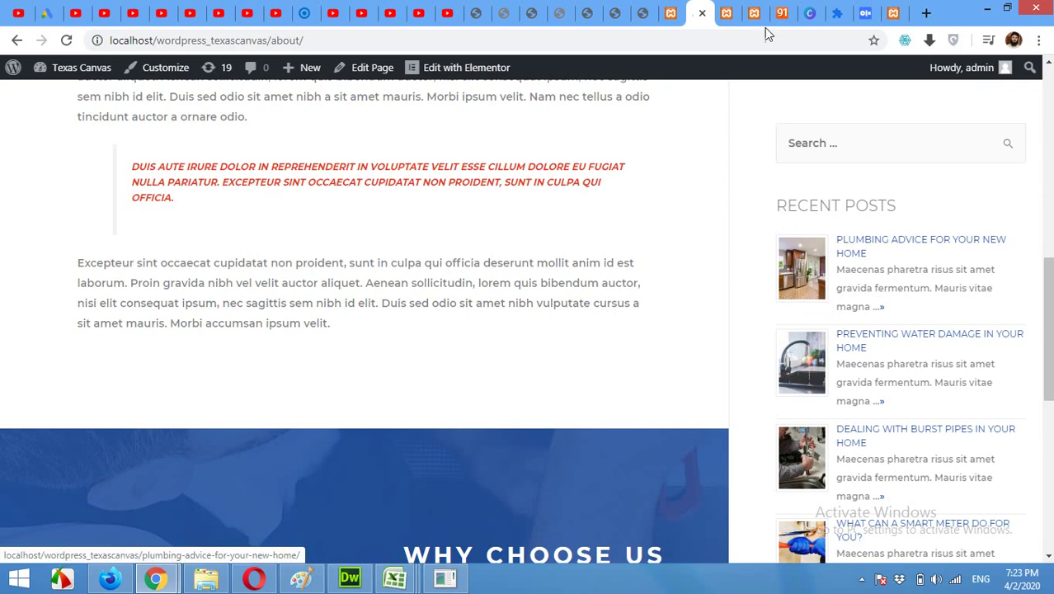
- In the Recent Posts Extended settings, set Excerpt Length to 8 and thumbnail height to 75, and save the widget
click(672, 13)
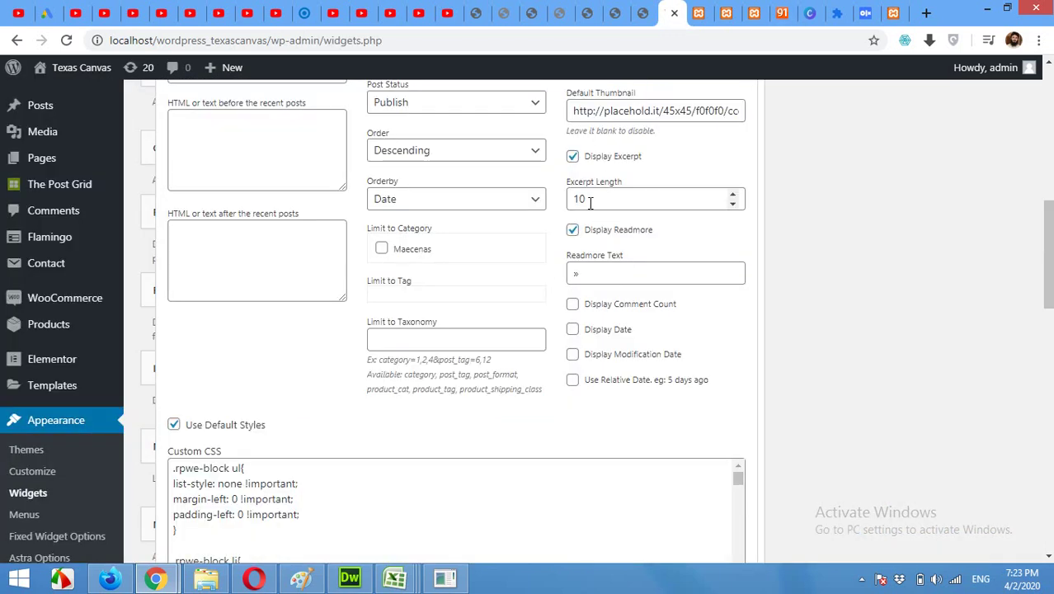
drag(590, 203, 575, 202)
text(3)
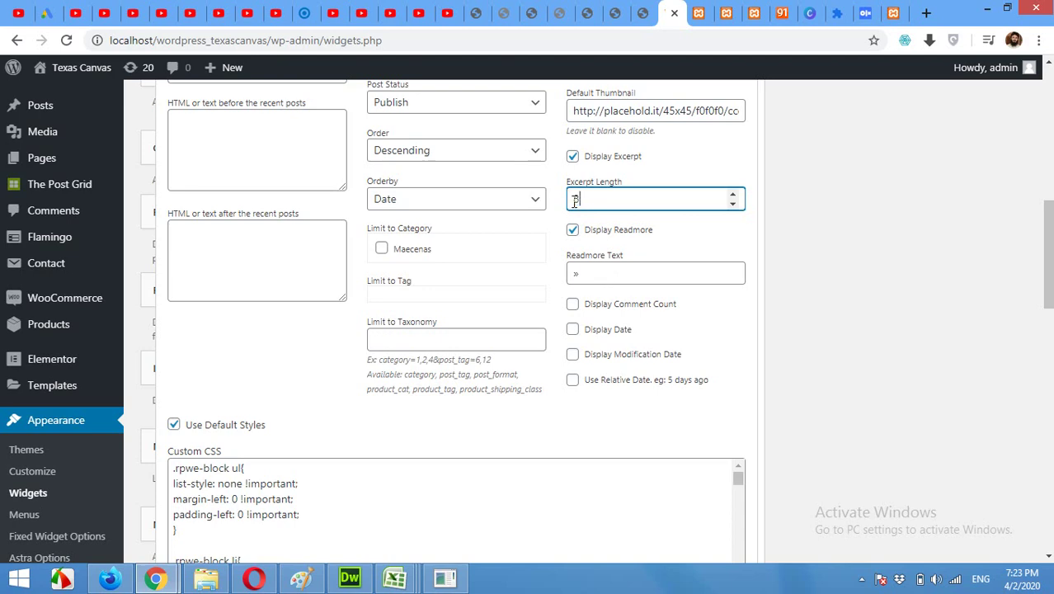
scroll(627, 236, up, 2)
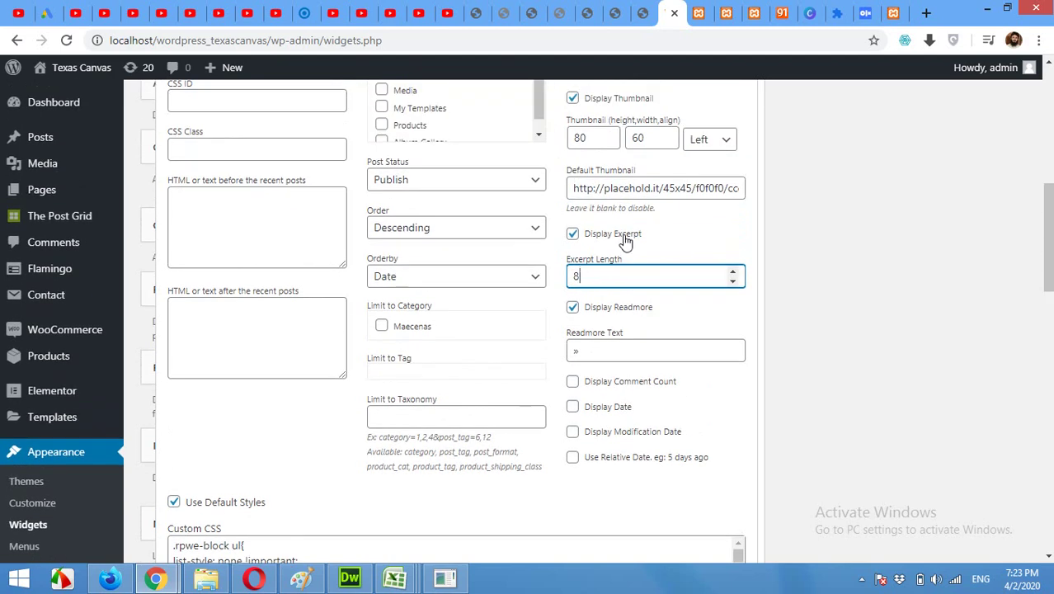
drag(589, 215, 561, 222)
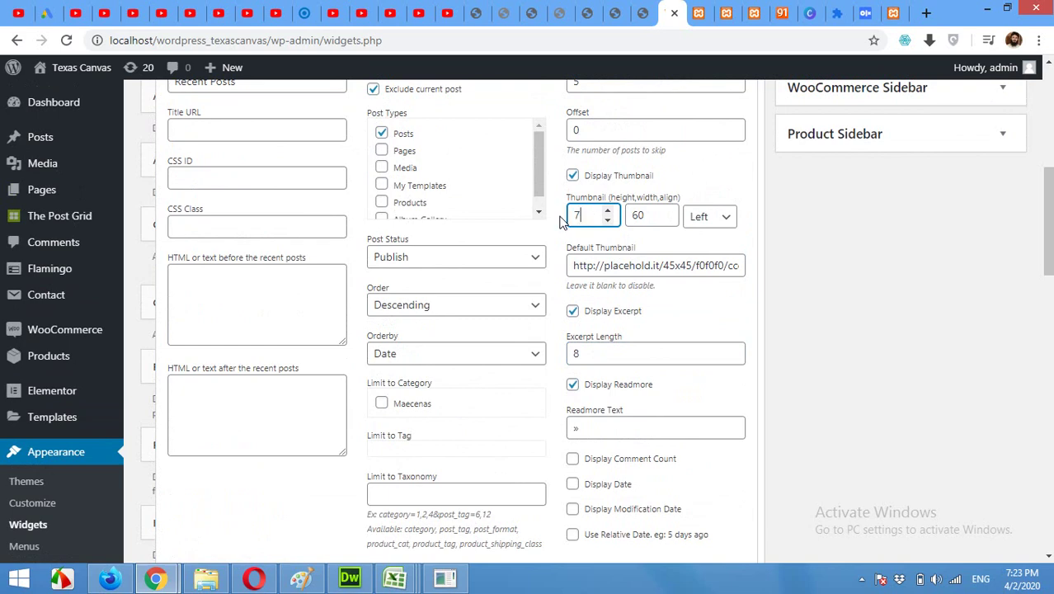
scroll(824, 363, down, 2)
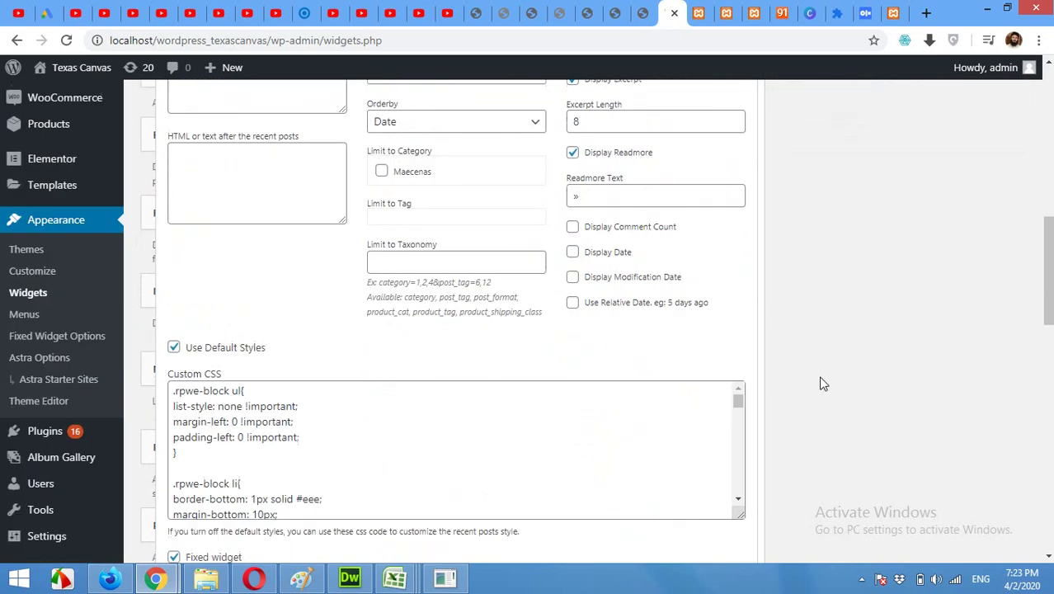
scroll(755, 371, down, 3)
click(732, 432)
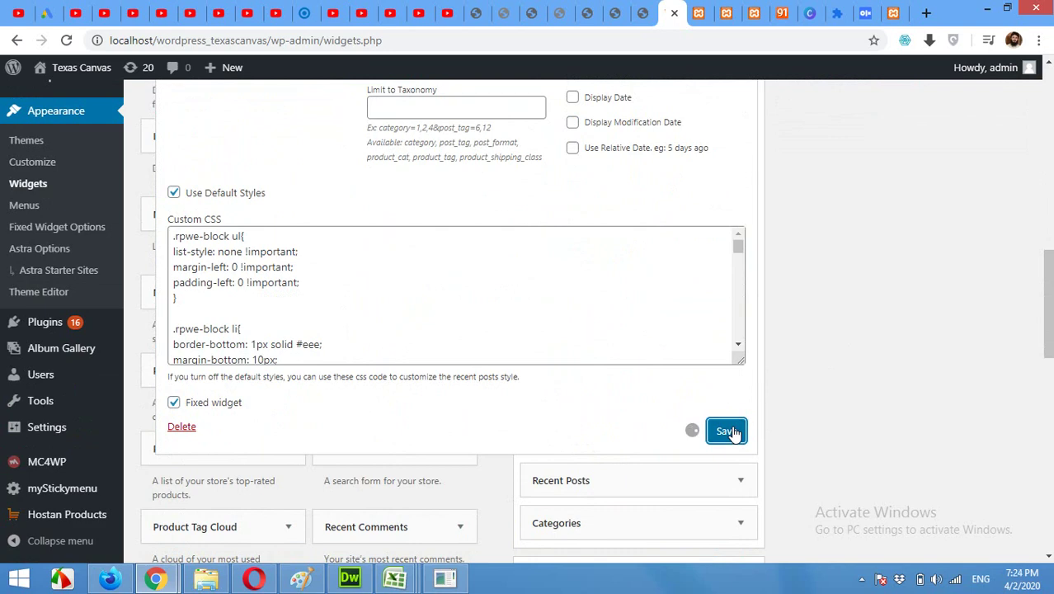
- Reload the About page and compare the sidebar's thumbnail posts with the plain Recent Posts list below them
click(698, 14)
click(67, 41)
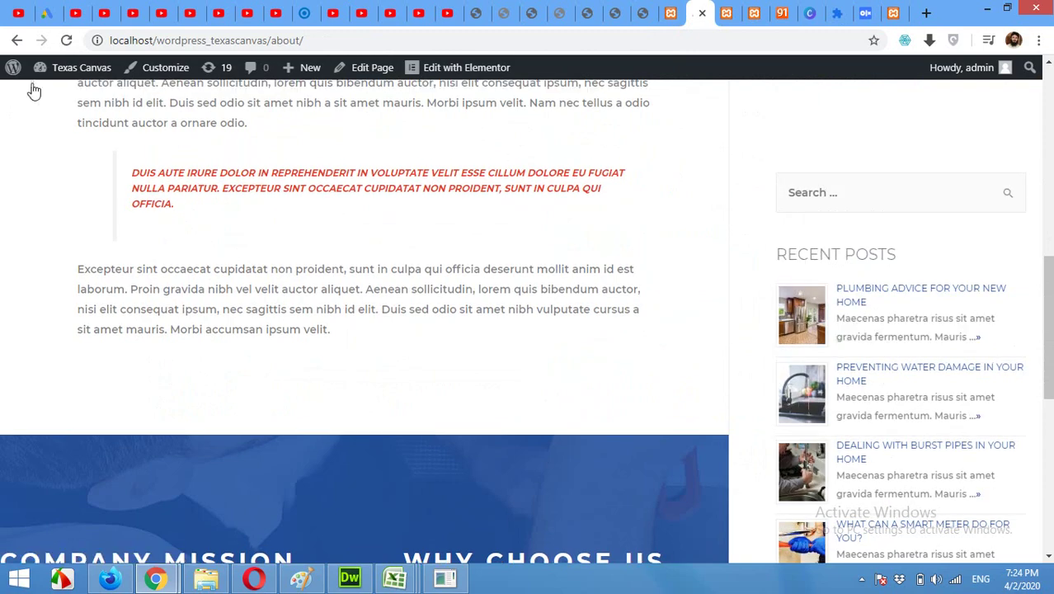
scroll(805, 364, down, 3)
scroll(804, 364, down, 2)
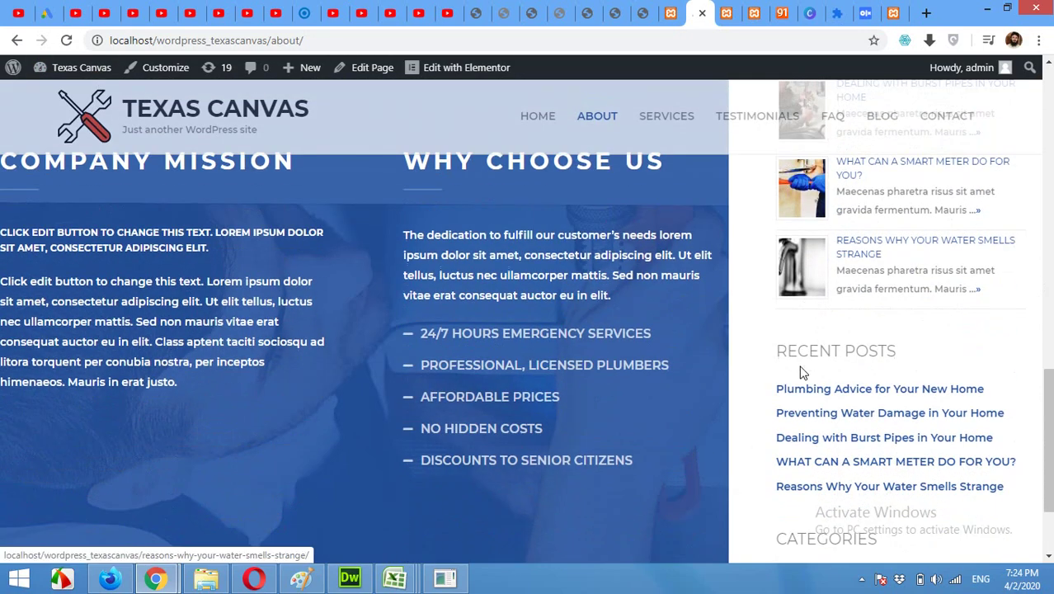
scroll(802, 372, up, 6)
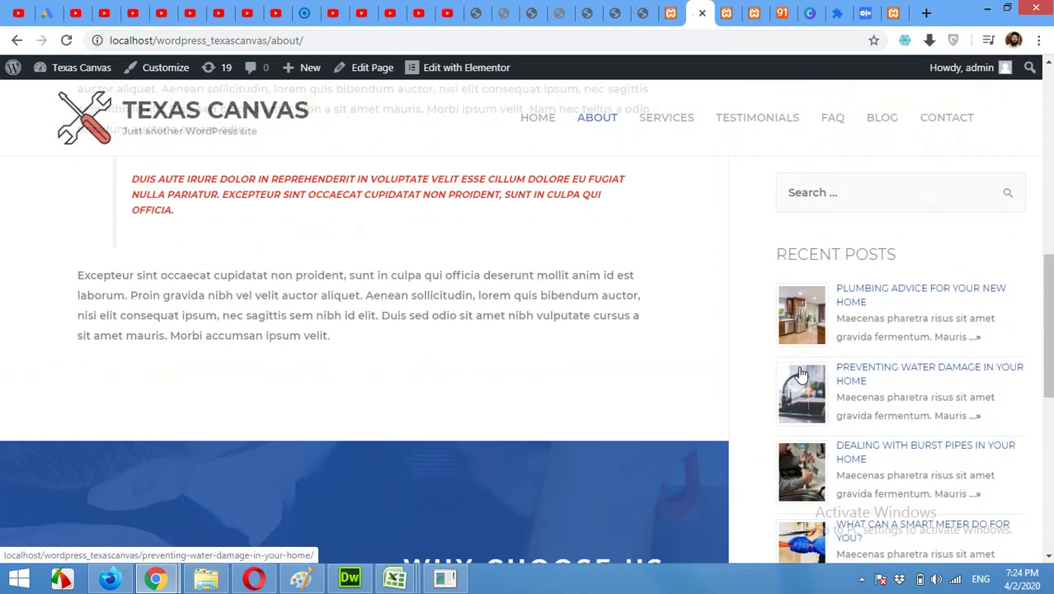
- Turn off Use Default Styles in the widget settings, look through the Custom CSS, and turn the default styles back on
click(667, 13)
scroll(590, 280, up, 1)
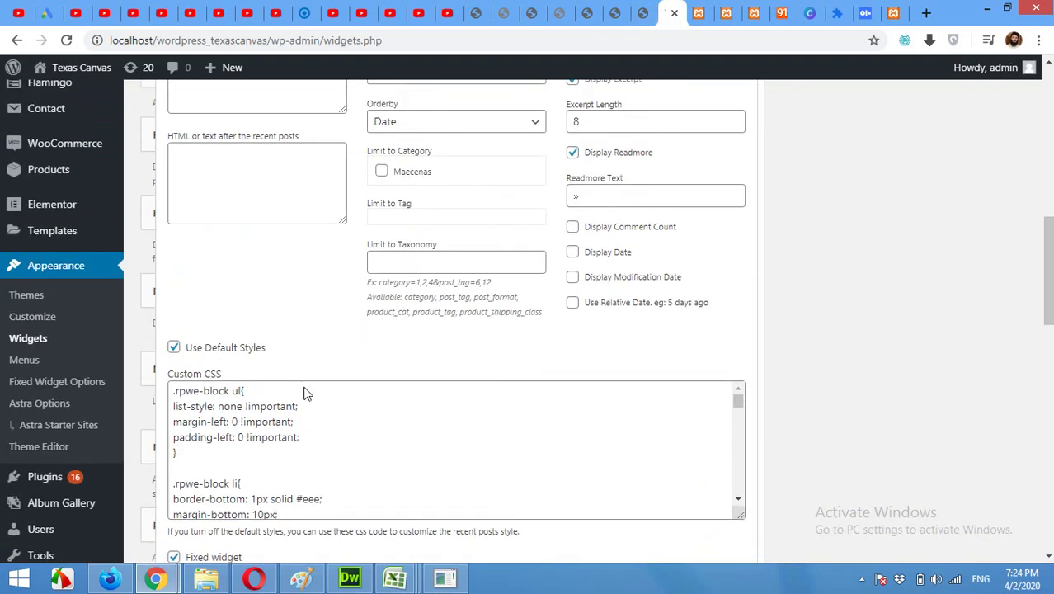
scroll(281, 388, down, 2)
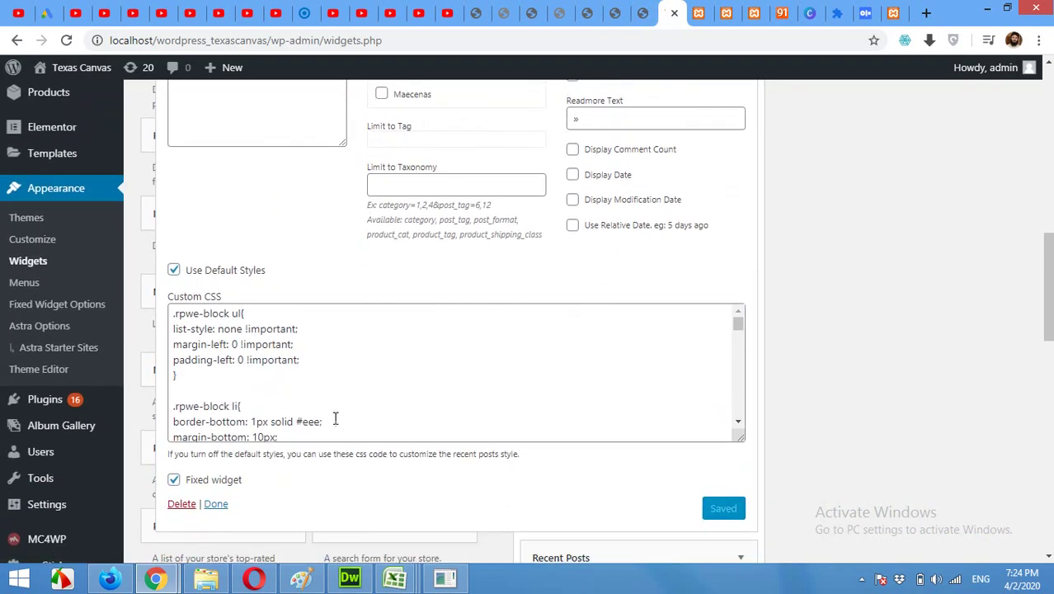
click(173, 273)
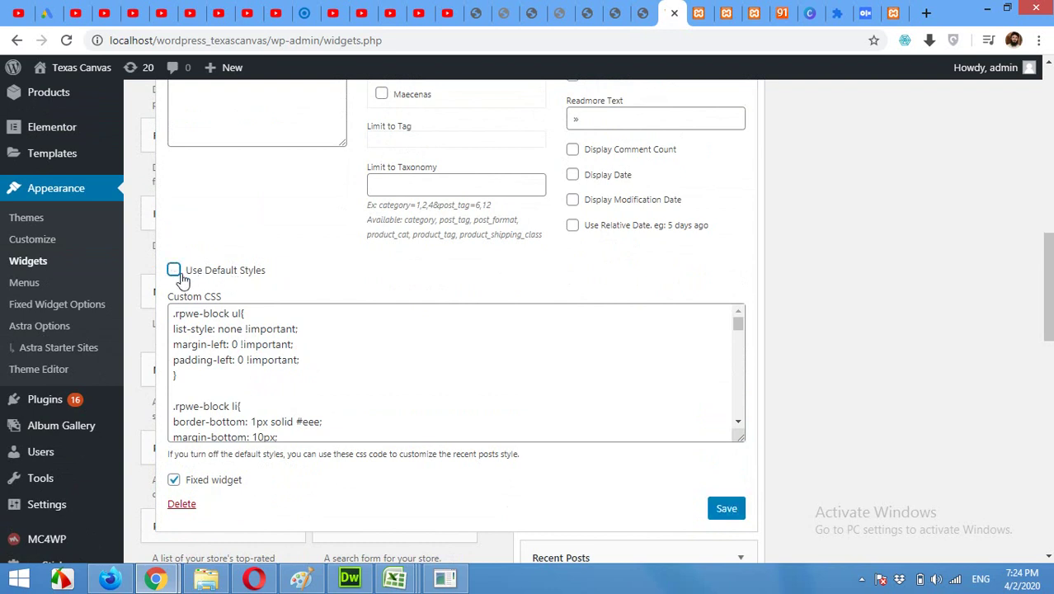
scroll(222, 385, down, 10)
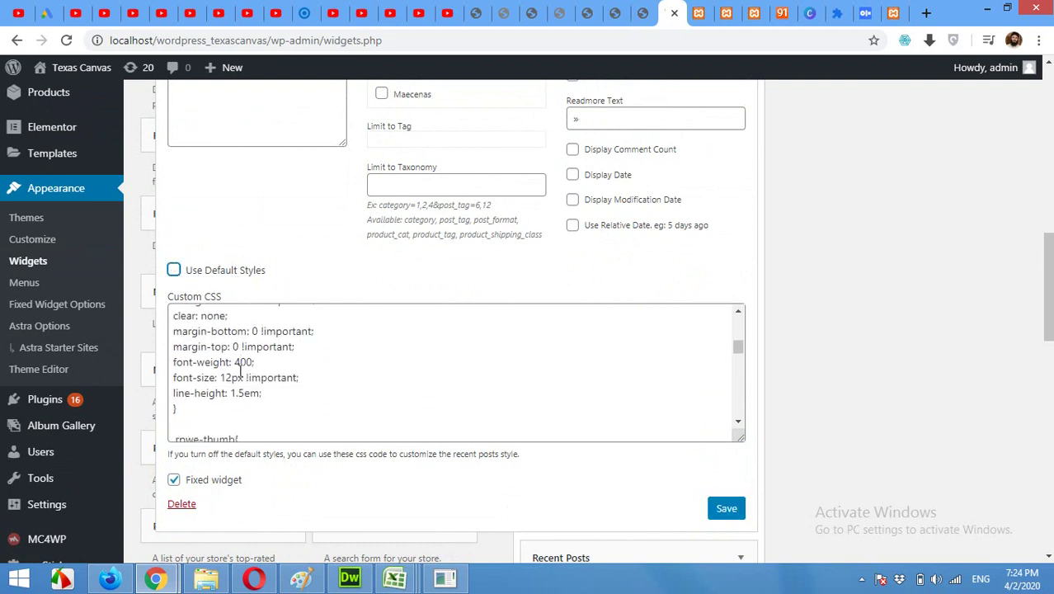
scroll(264, 401, up, 10)
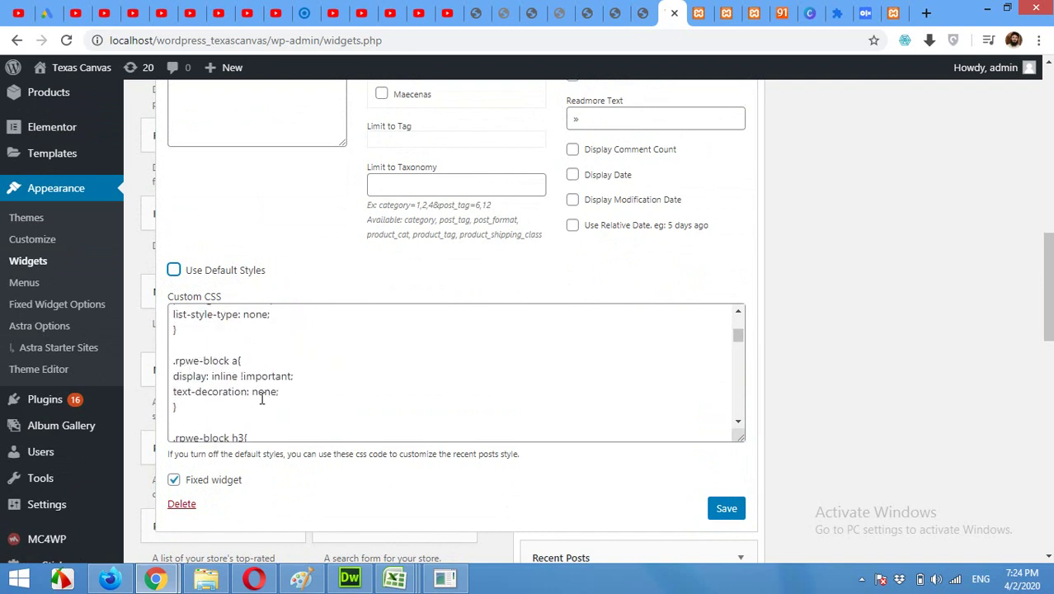
click(174, 272)
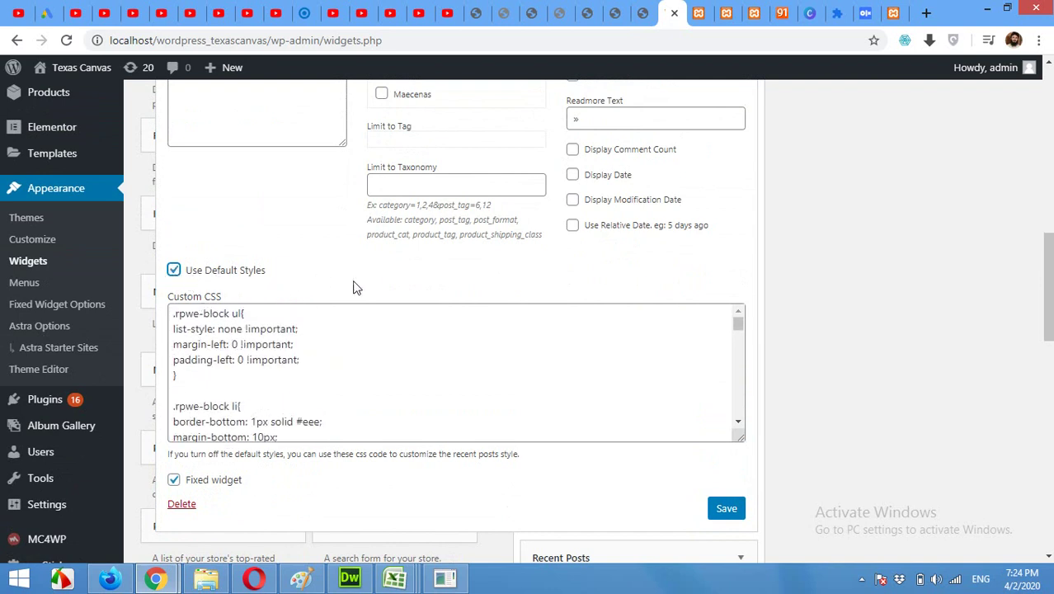
- Examine the widget's Title, Post Types, Default Thumbnail and Number of posts to show settings, and return to the About page
scroll(353, 284, up, 2)
scroll(350, 304, up, 3)
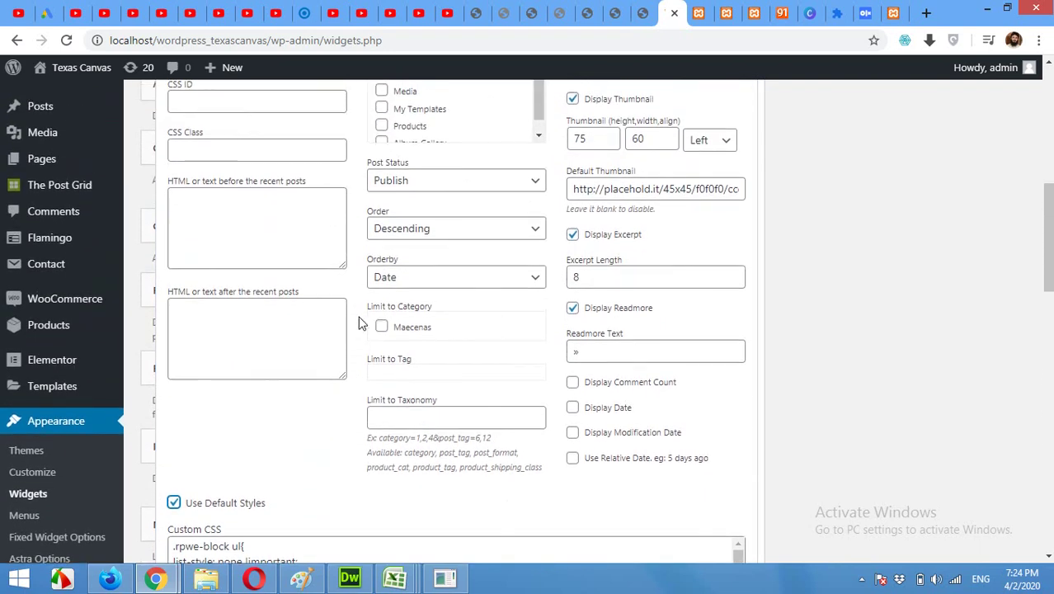
drag(250, 164, 173, 158)
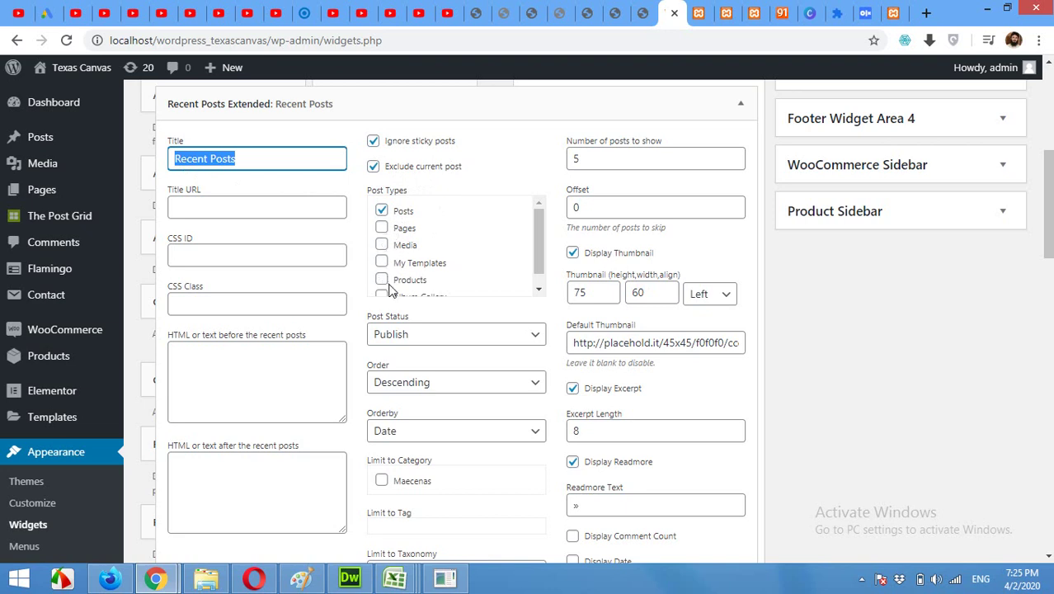
scroll(386, 285, down, 1)
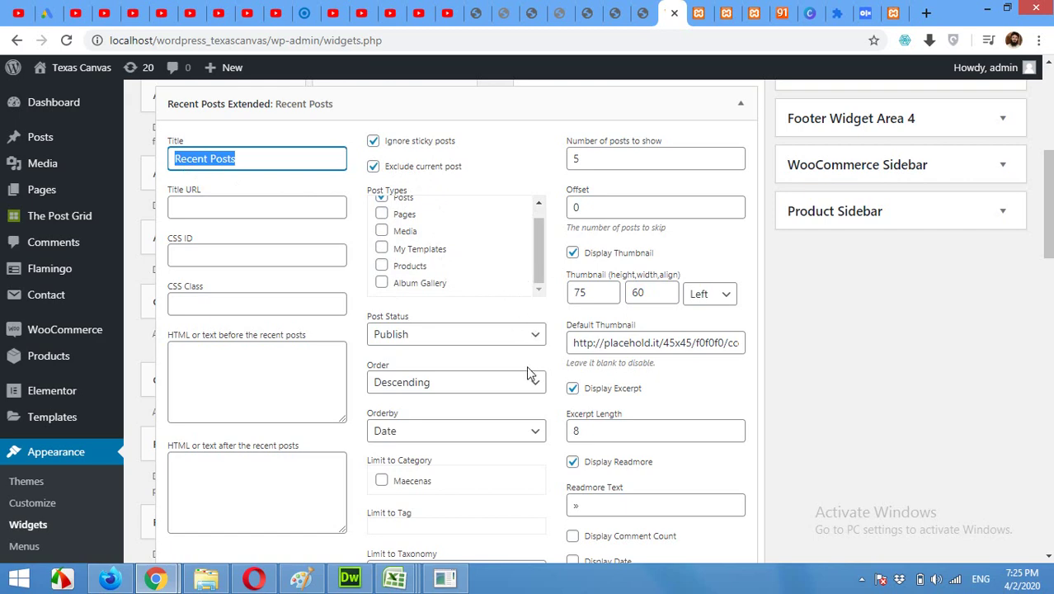
scroll(524, 383, up, 1)
scroll(627, 355, down, 1)
click(652, 343)
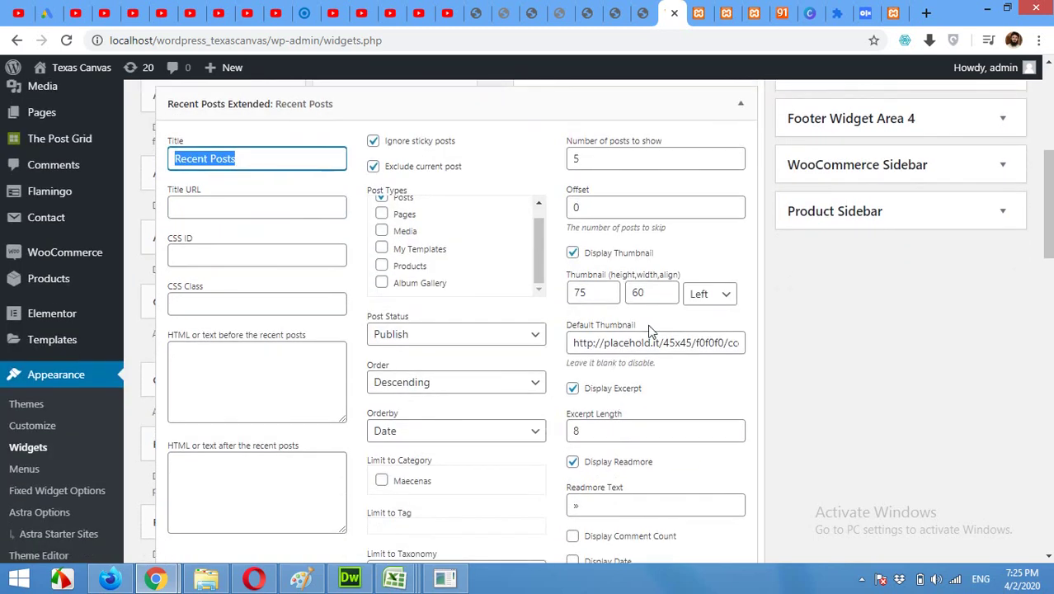
drag(661, 347, 742, 347)
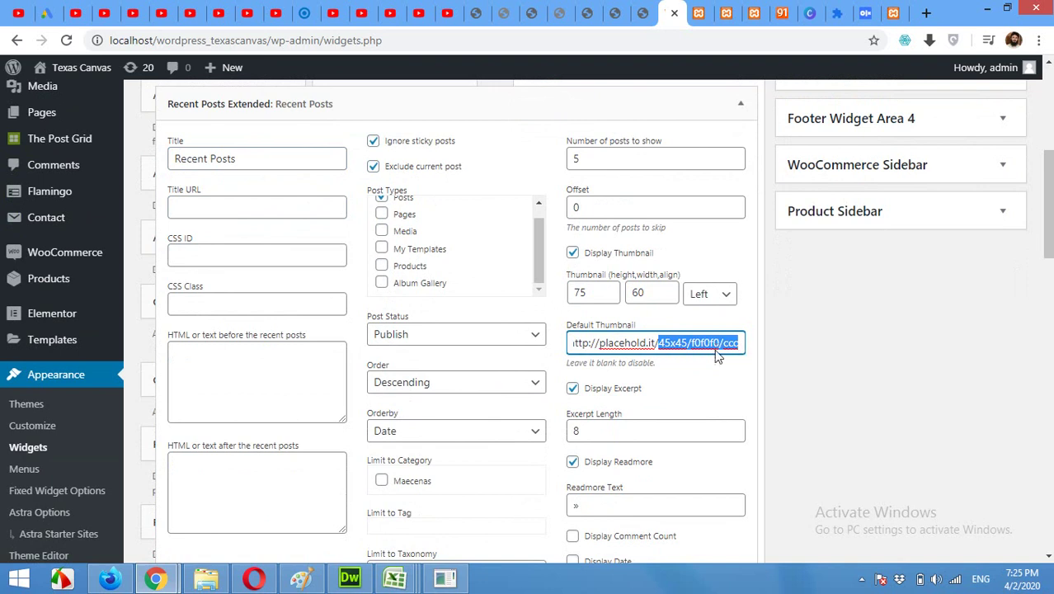
click(718, 369)
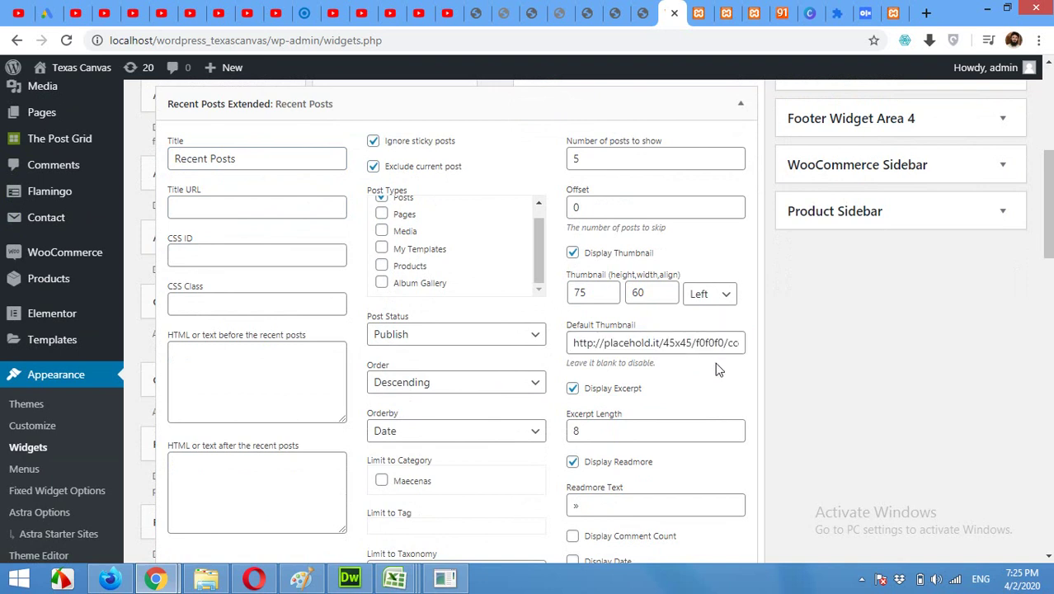
click(664, 343)
triple_click(669, 345)
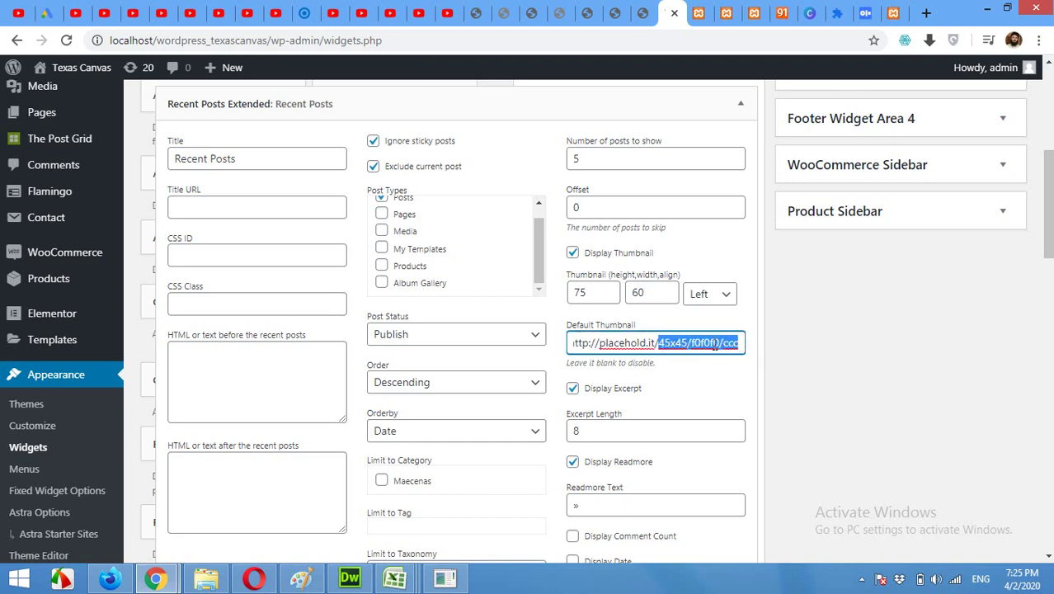
click(740, 343)
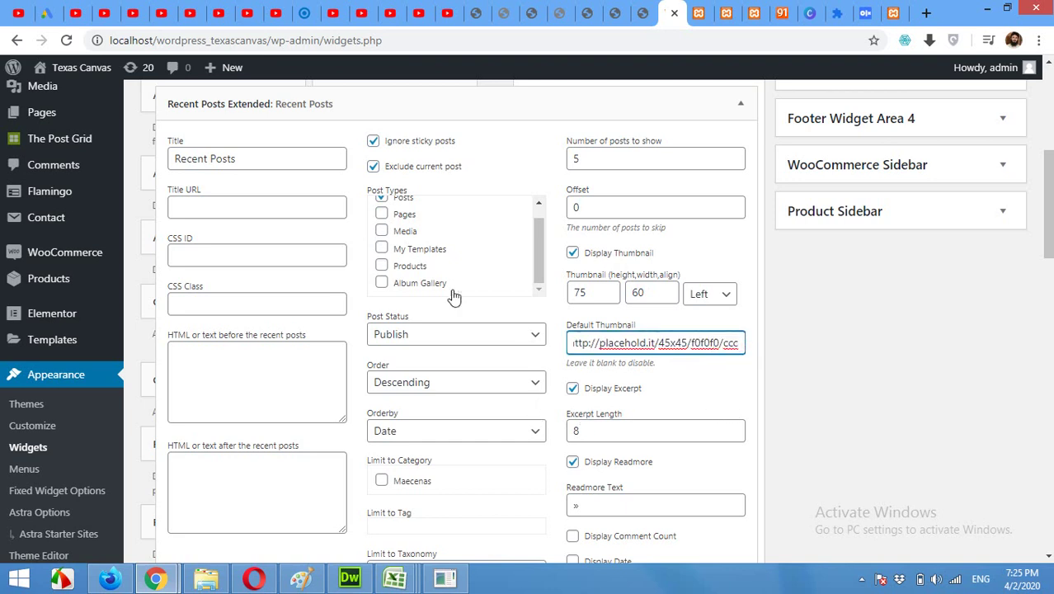
scroll(591, 386, down, 3)
scroll(590, 386, up, 3)
click(580, 162)
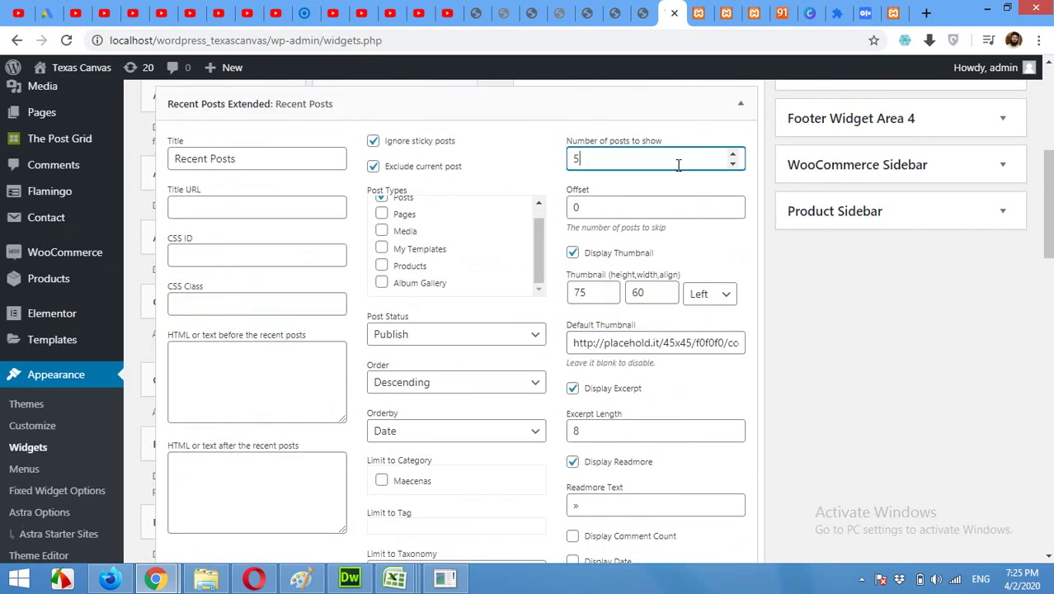
scroll(718, 427, down, 2)
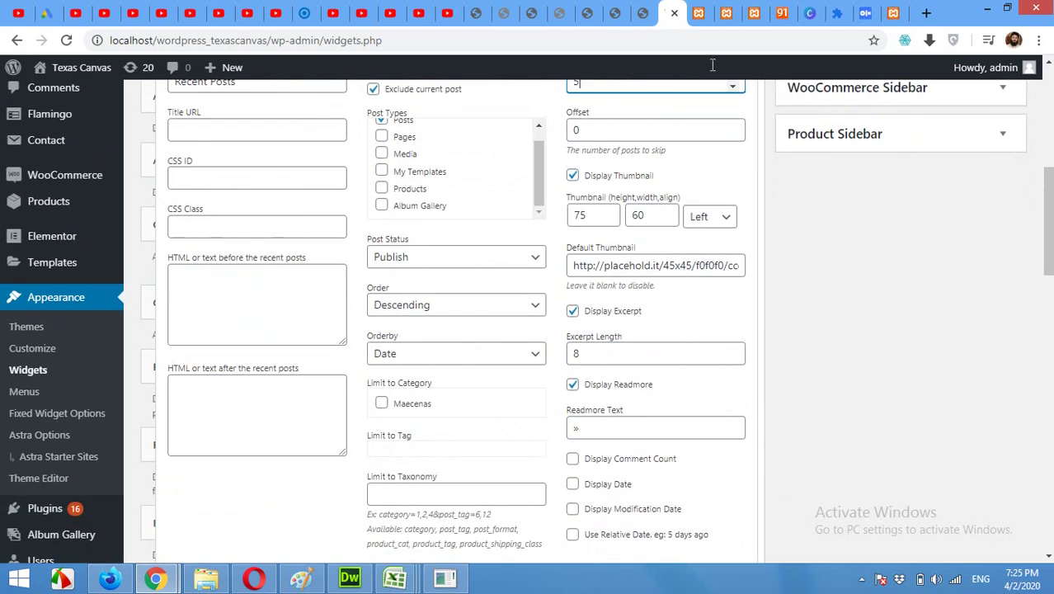
click(698, 13)
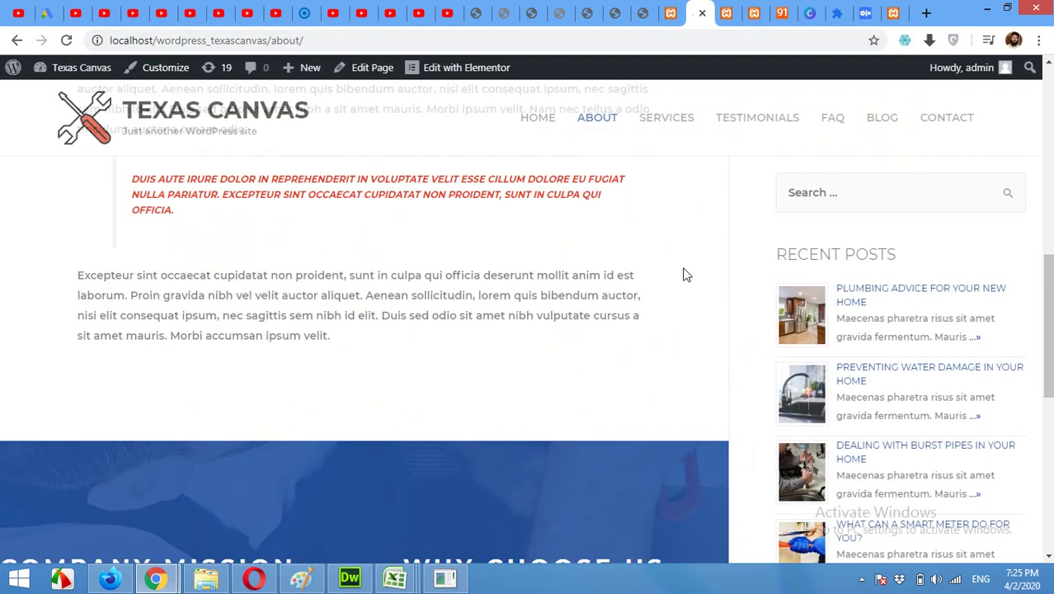